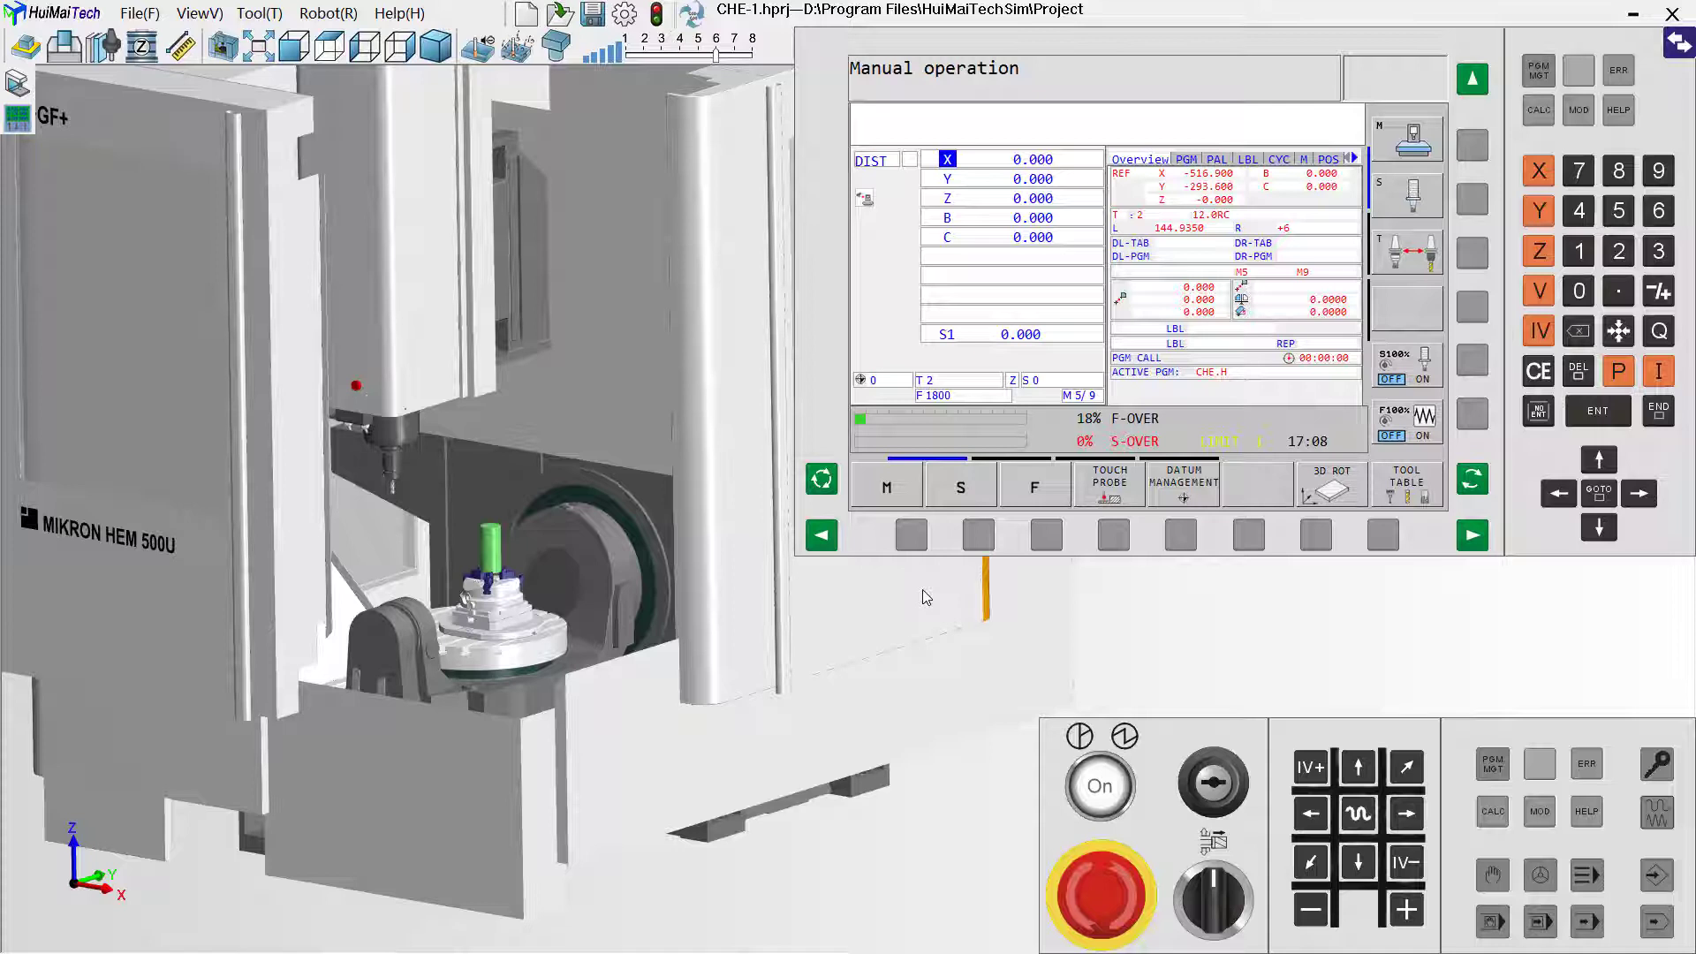
# Replace the cylindrical stock with a rectangular block of L 100, W 100 and H 150 in Vice L125A.
pyautogui.moveTo(868, 611); pyautogui.dragTo(857, 618, button='middle')
pyautogui.moveTo(835, 617); pyautogui.dragTo(852, 608)
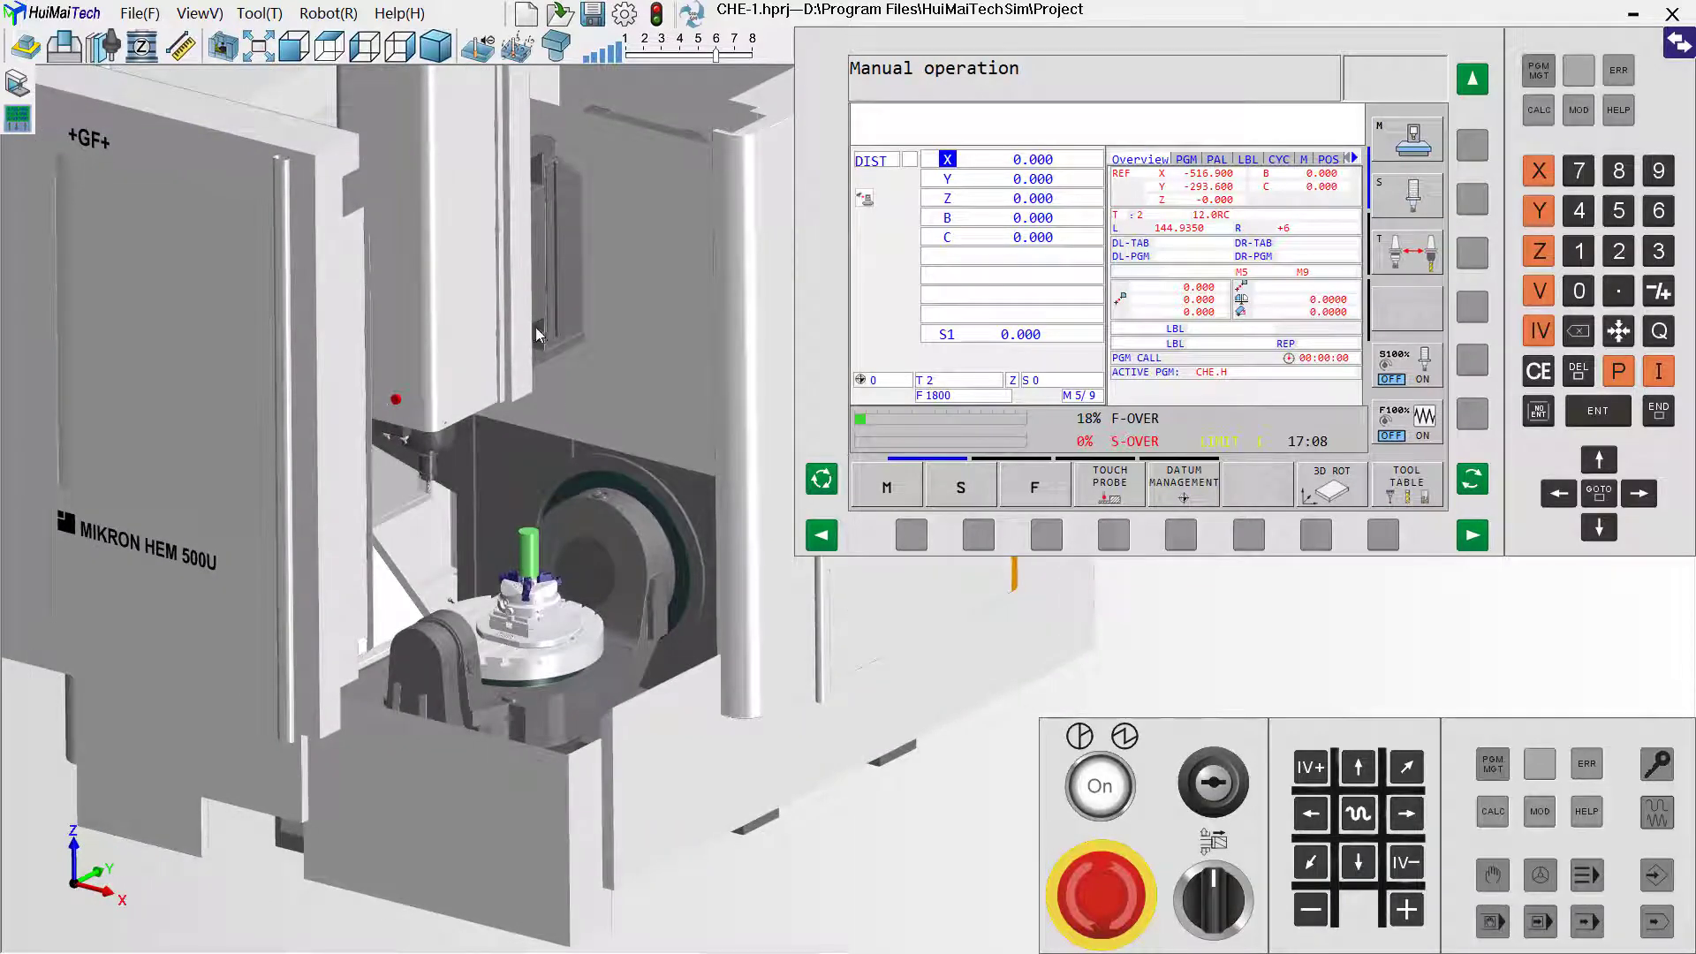
pyautogui.click(25, 46)
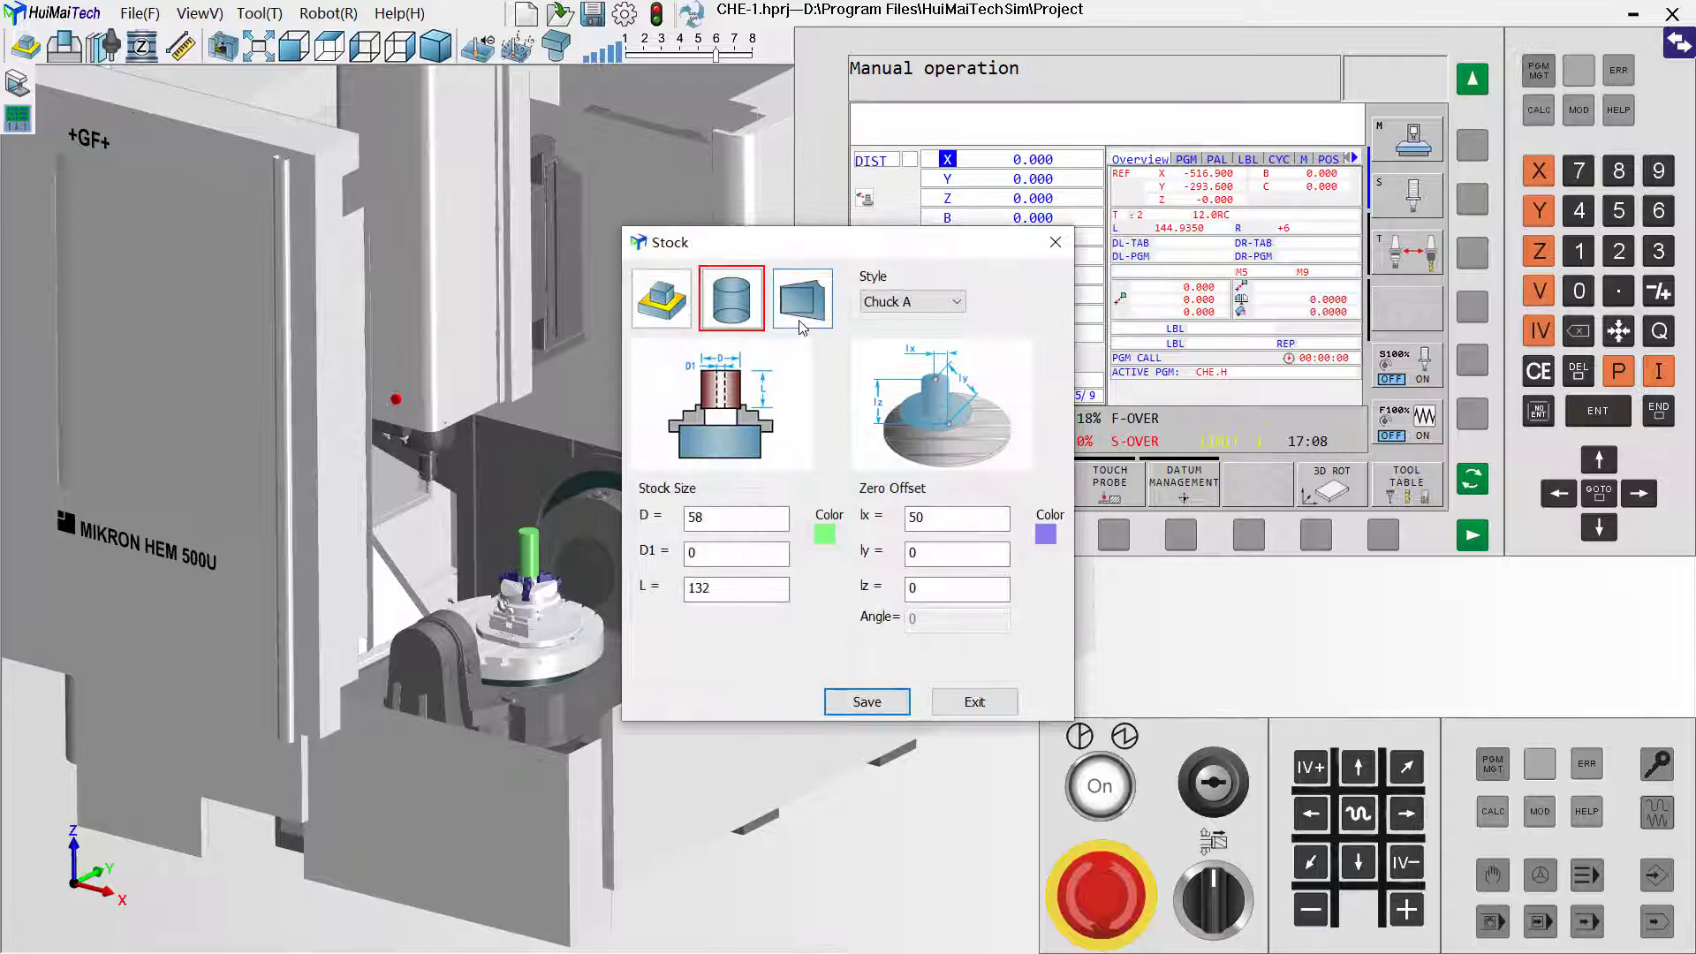
pyautogui.click(658, 300)
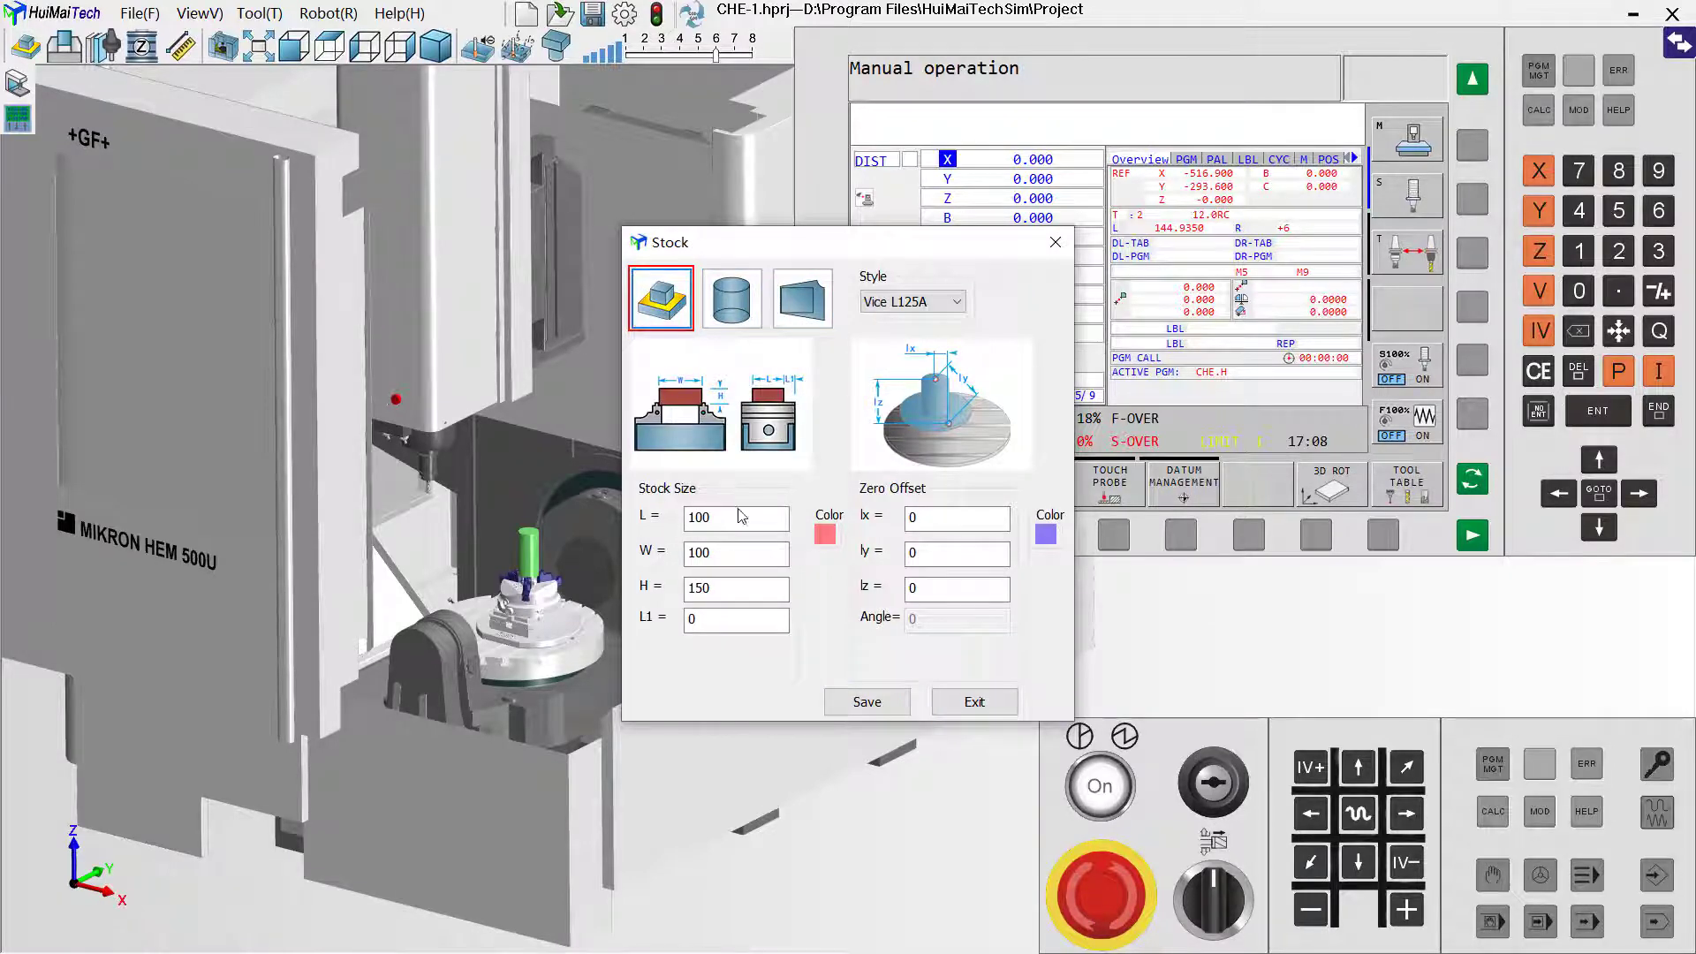
pyautogui.click(741, 516)
pyautogui.press('Tab')
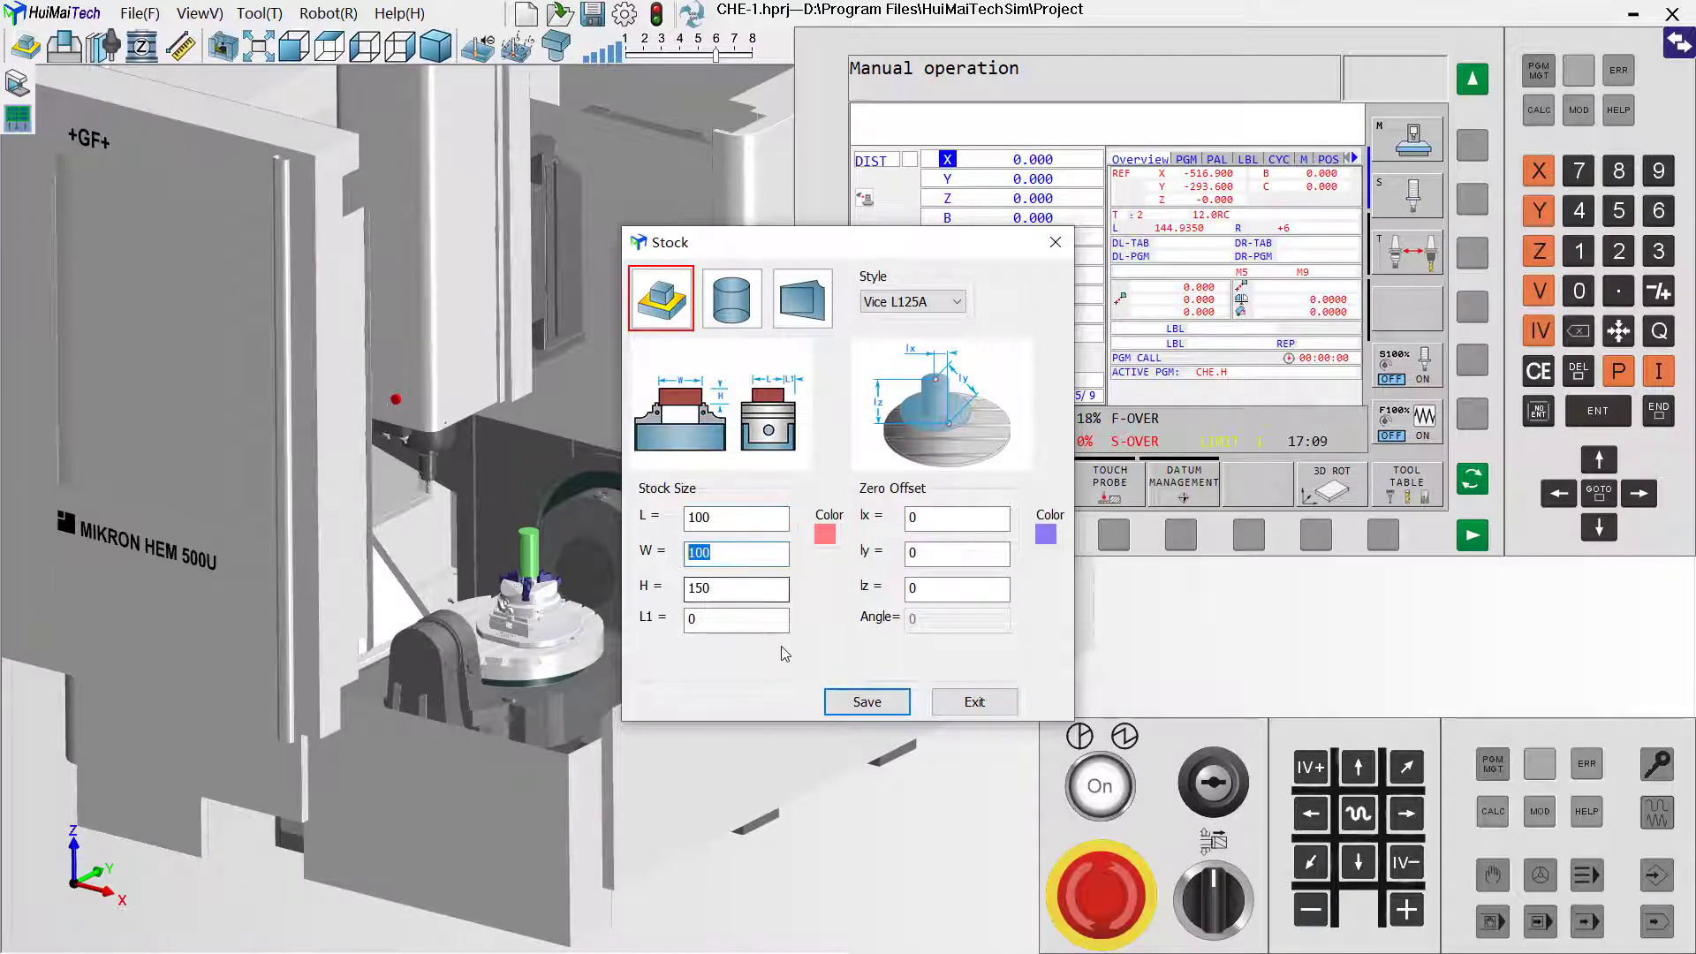
pyautogui.click(843, 702)
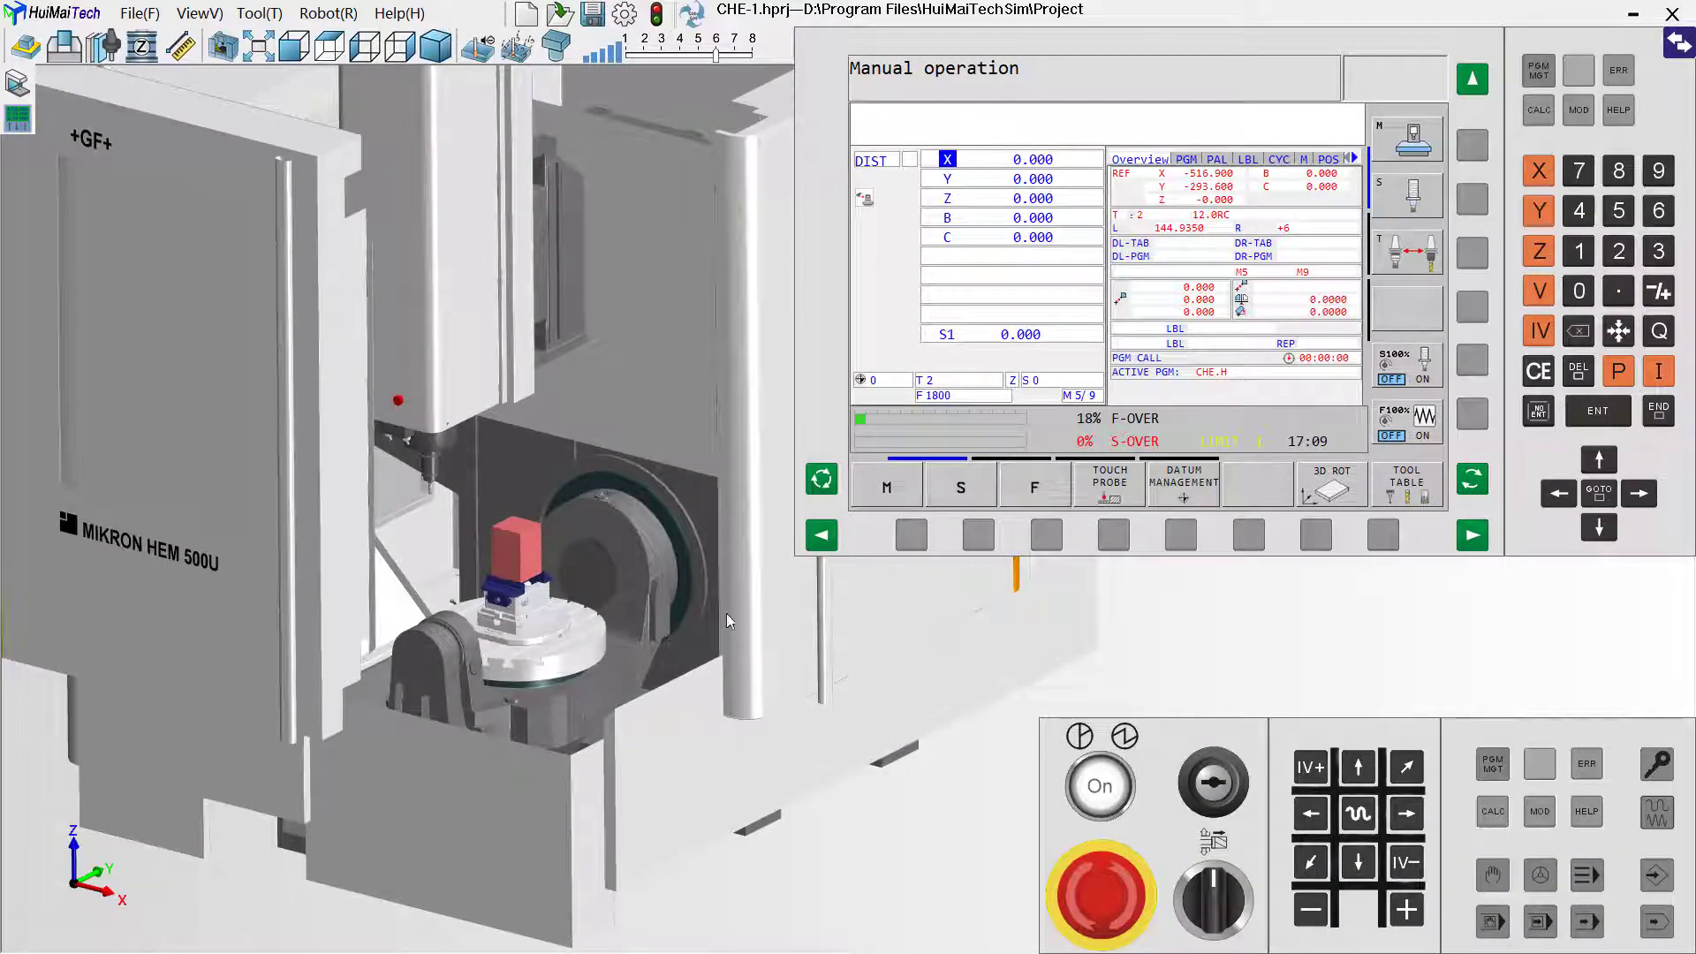
# Start the spindle from the spindle functions in manual operation.
pyautogui.moveTo(726, 613); pyautogui.dragTo(743, 617, button='middle')
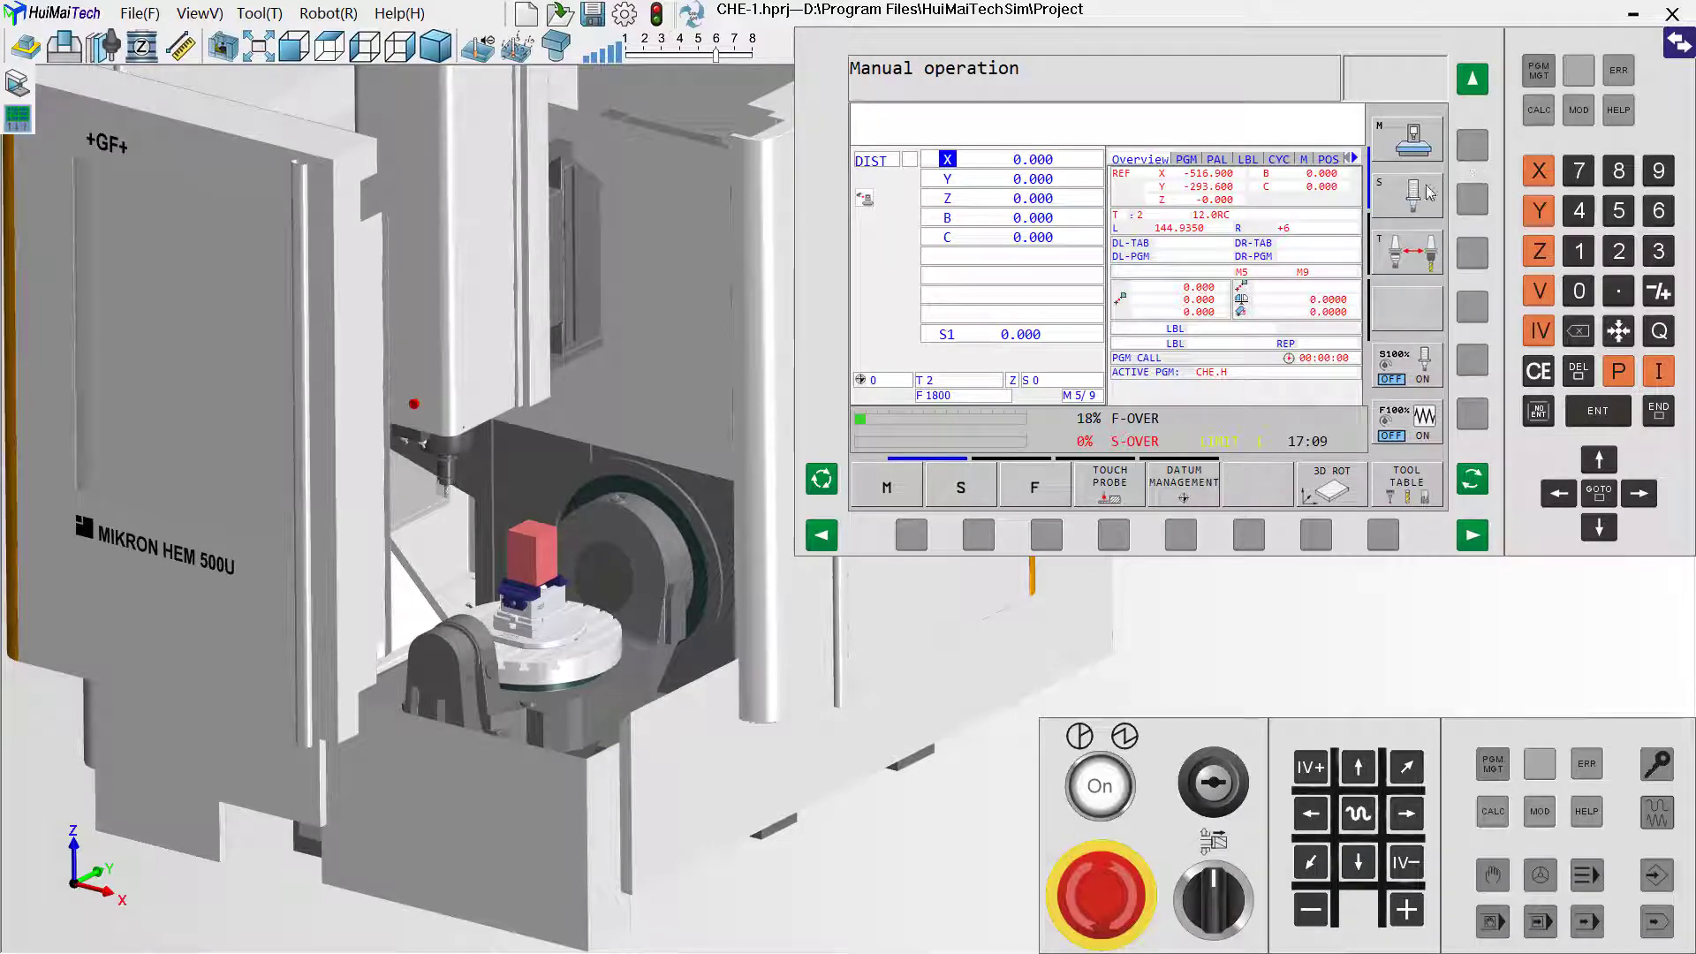
pyautogui.click(1471, 202)
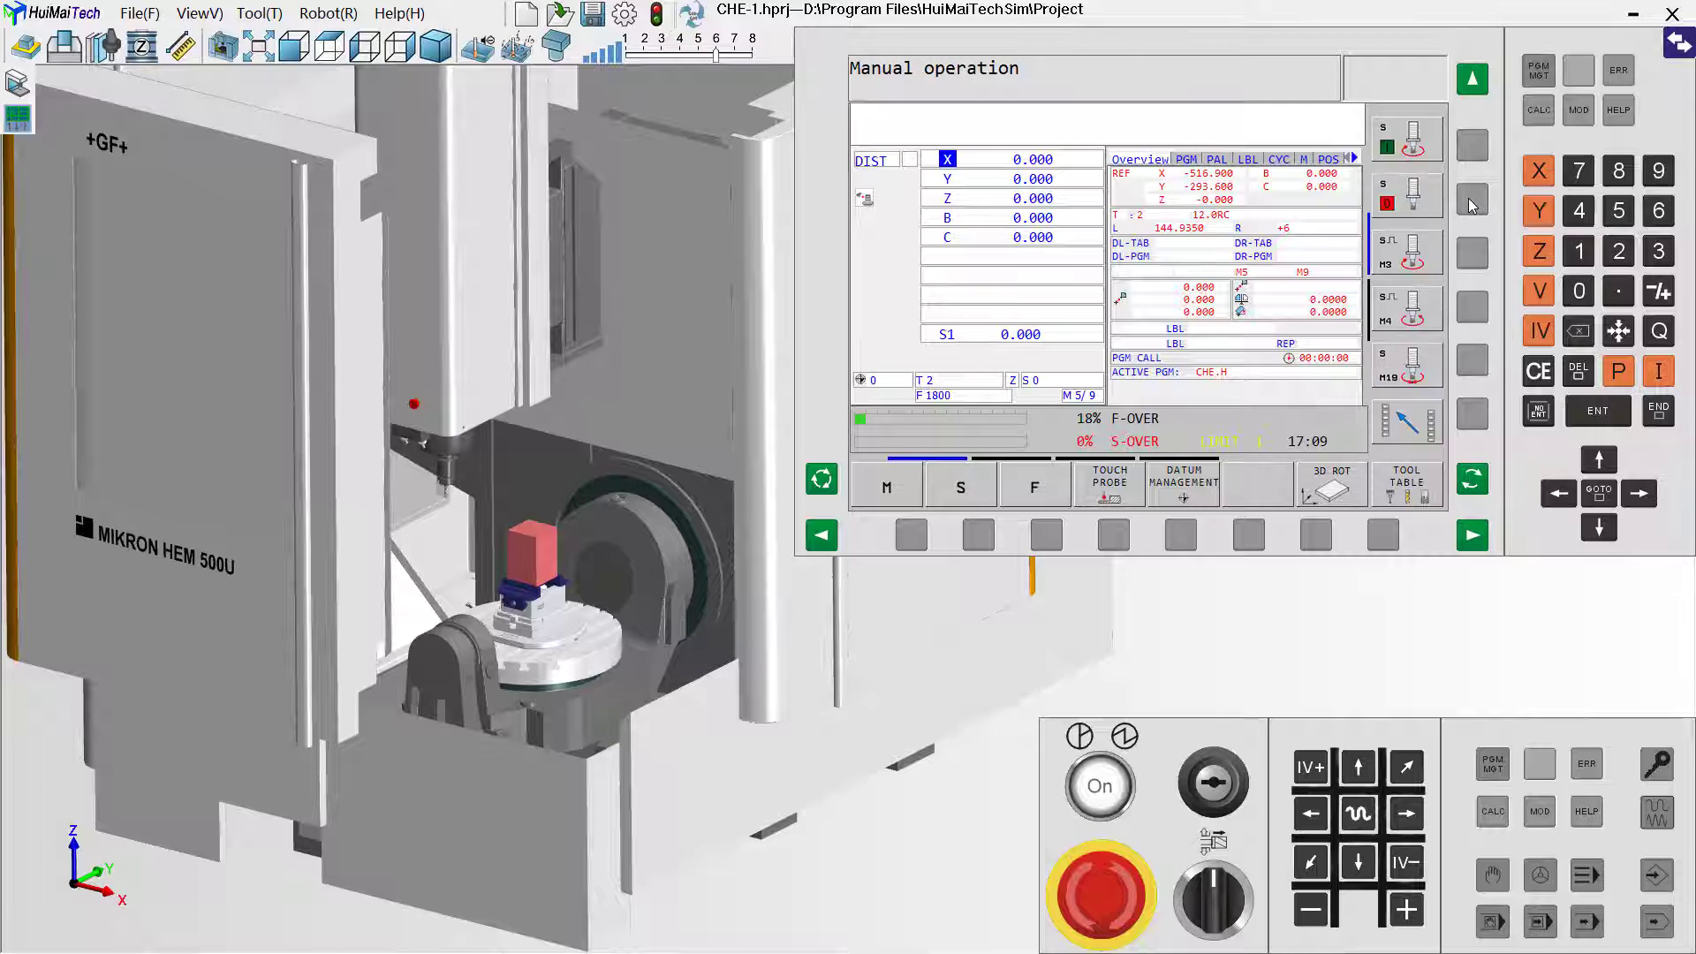
pyautogui.click(1472, 148)
# Jog the X axis to about -244.4 and the Y axis to about -250.1 to place the tool over the block.
pyautogui.scroll(2, 466, 484)
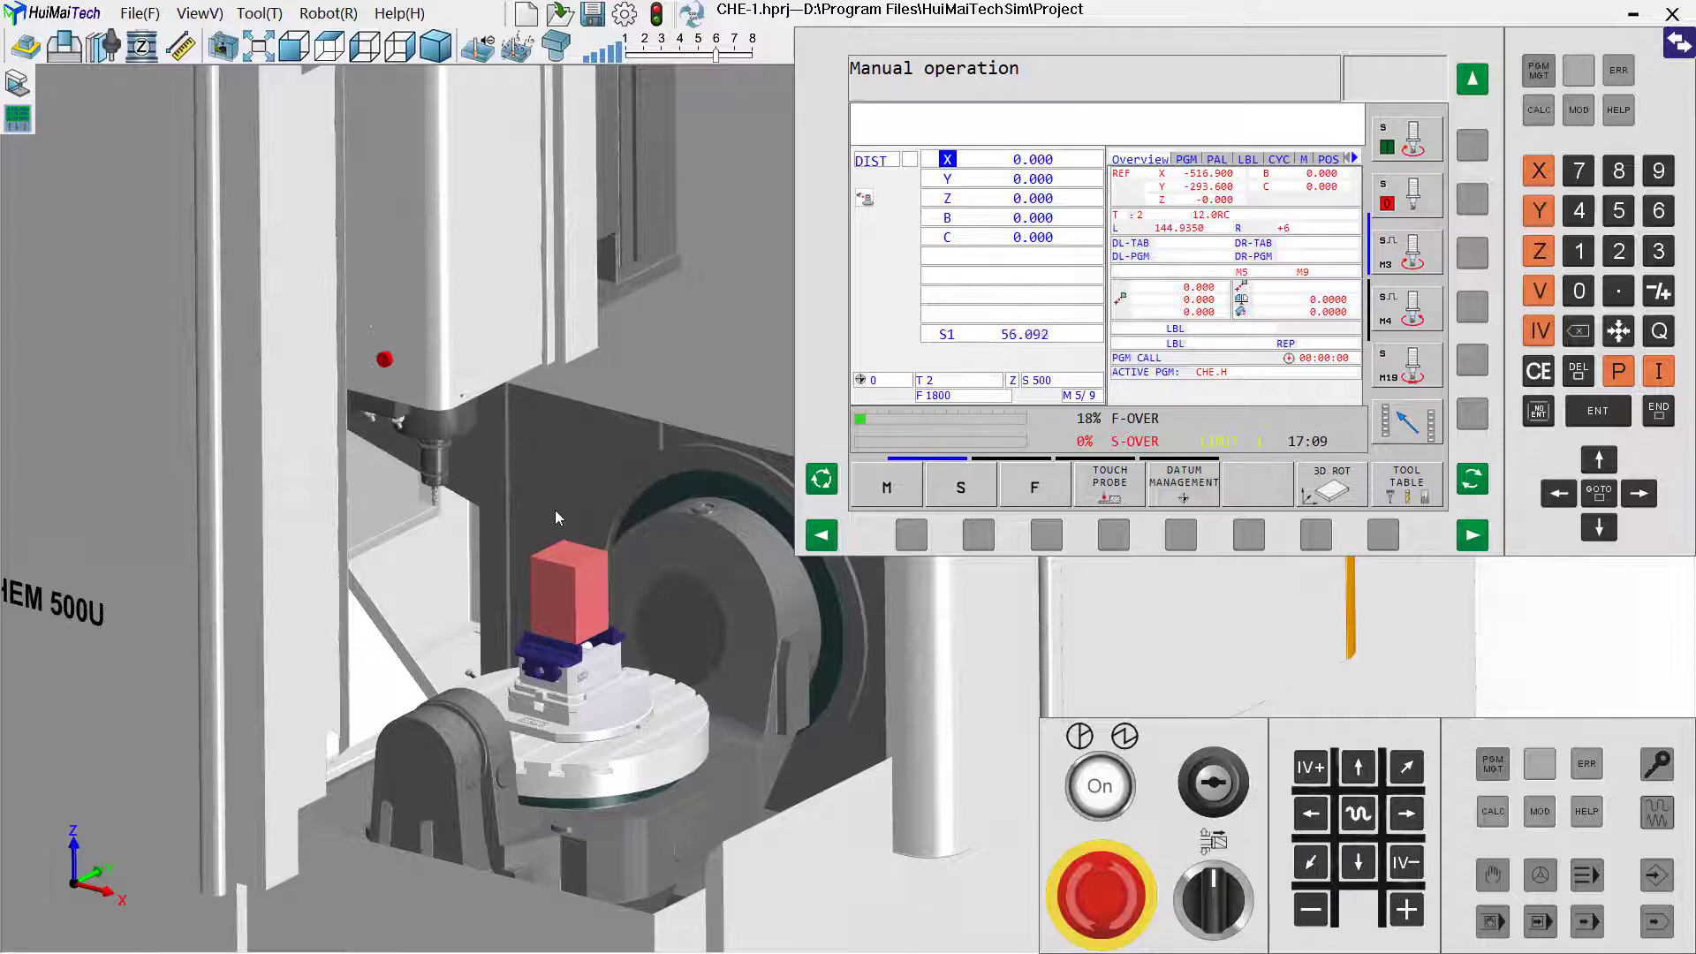
pyautogui.click(297, 54)
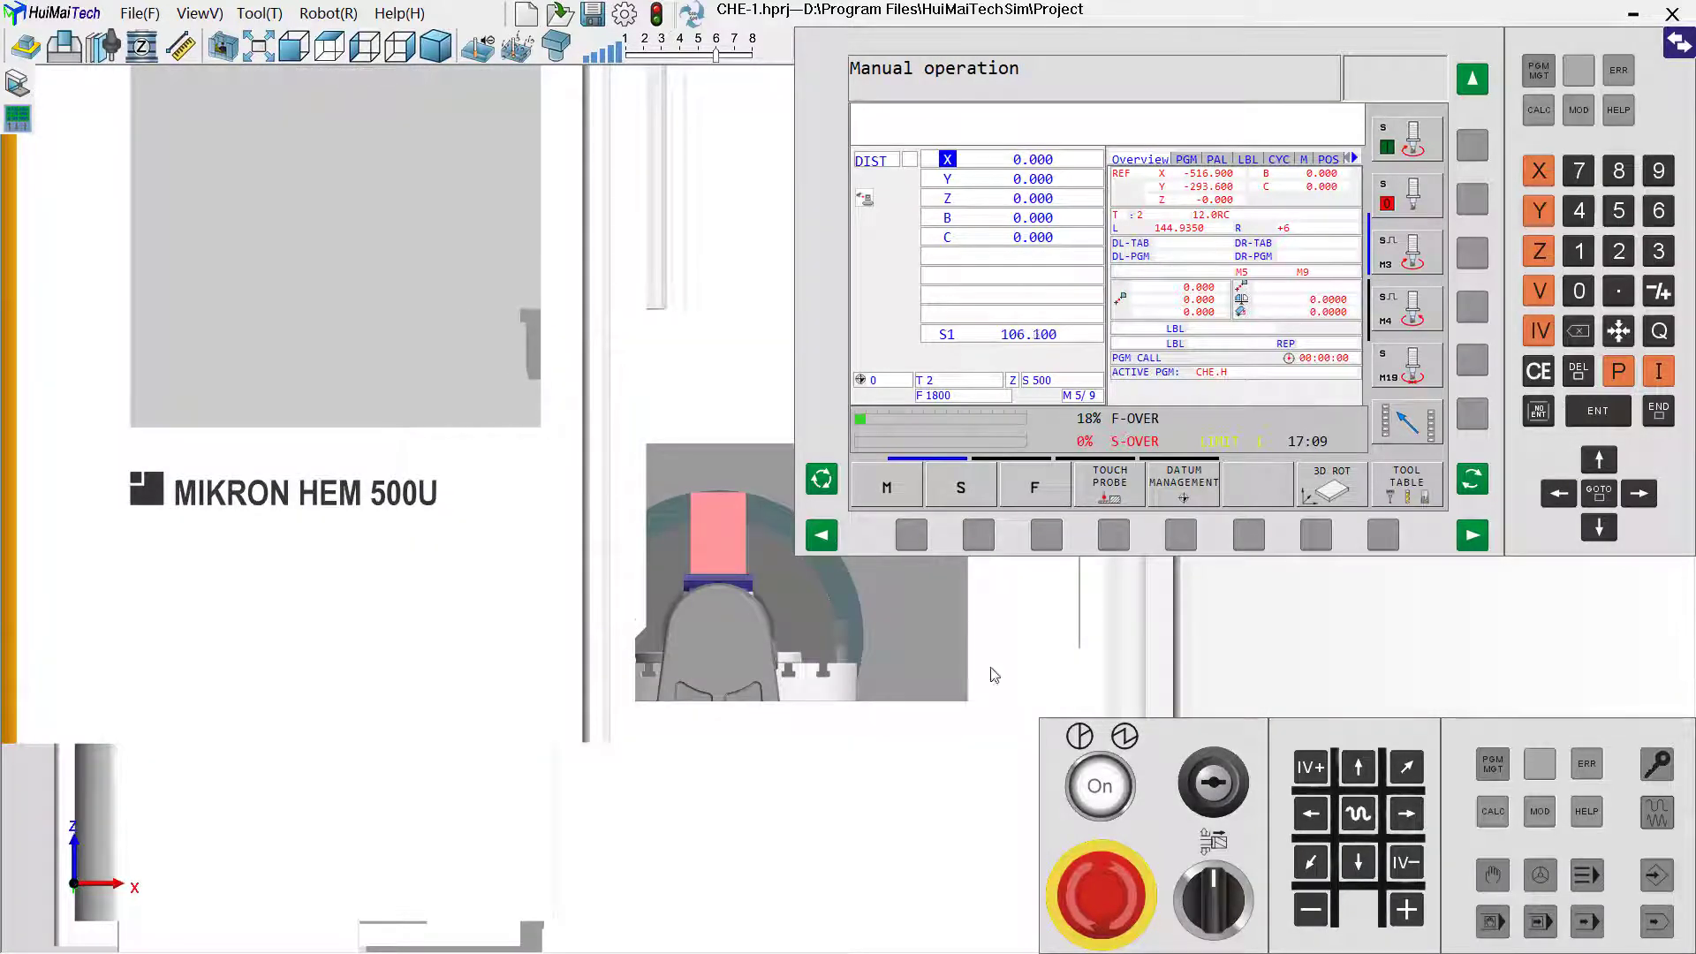
pyautogui.click(1405, 816)
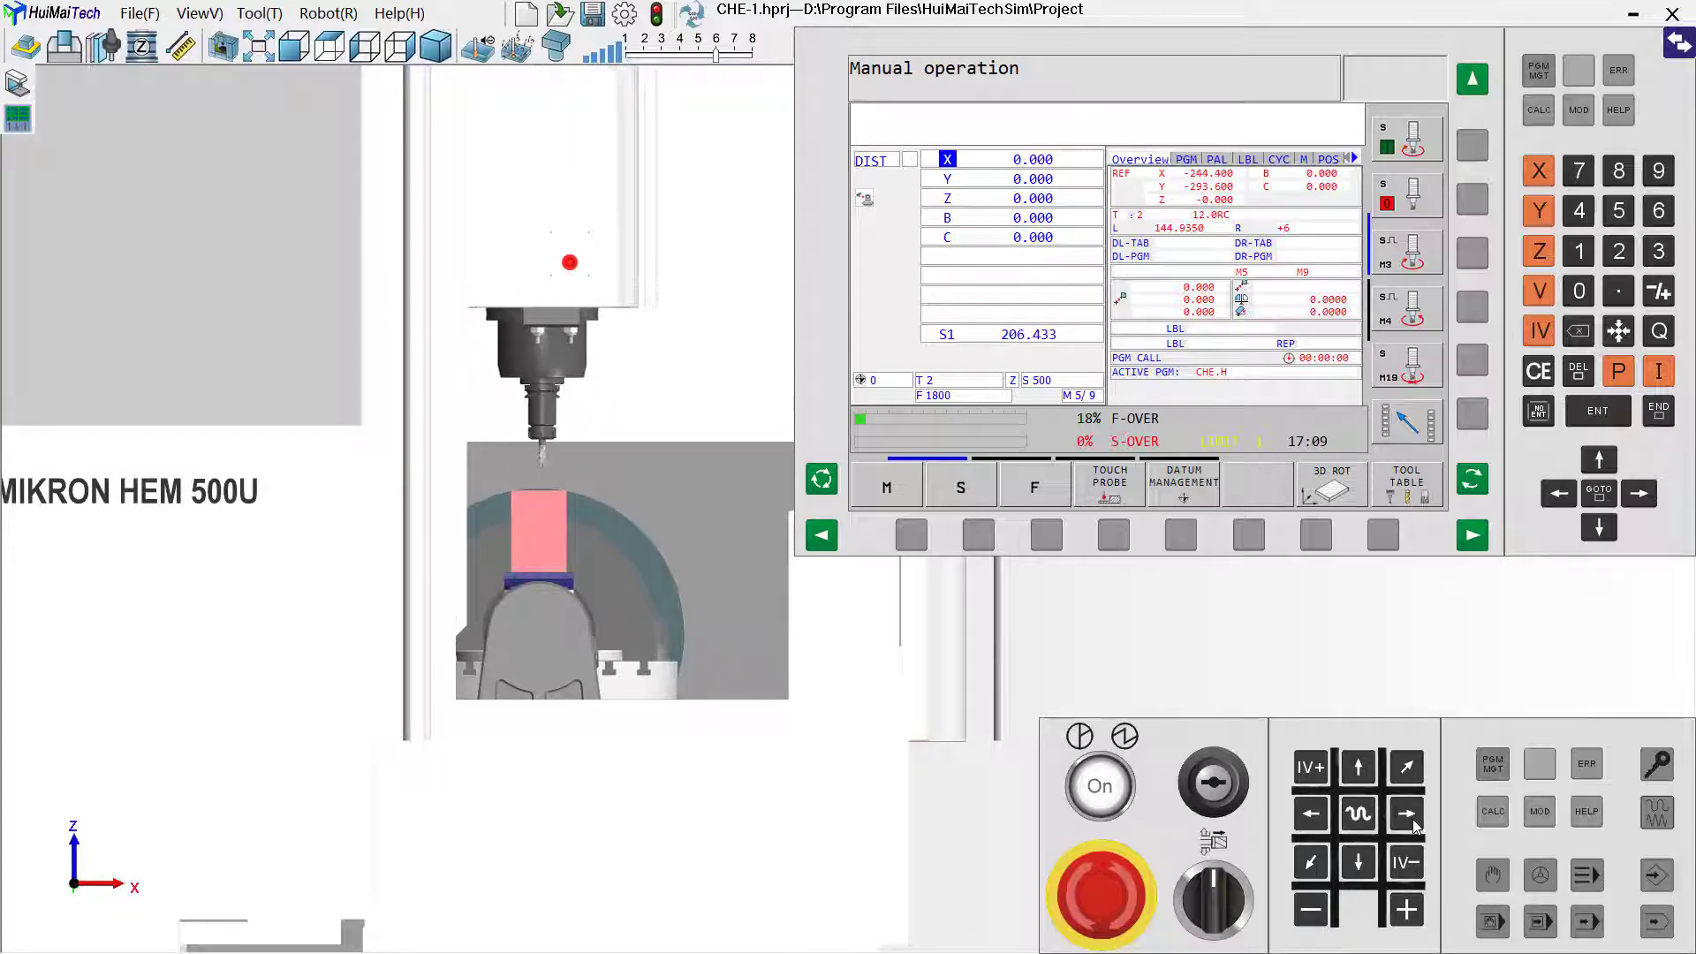
pyautogui.click(404, 50)
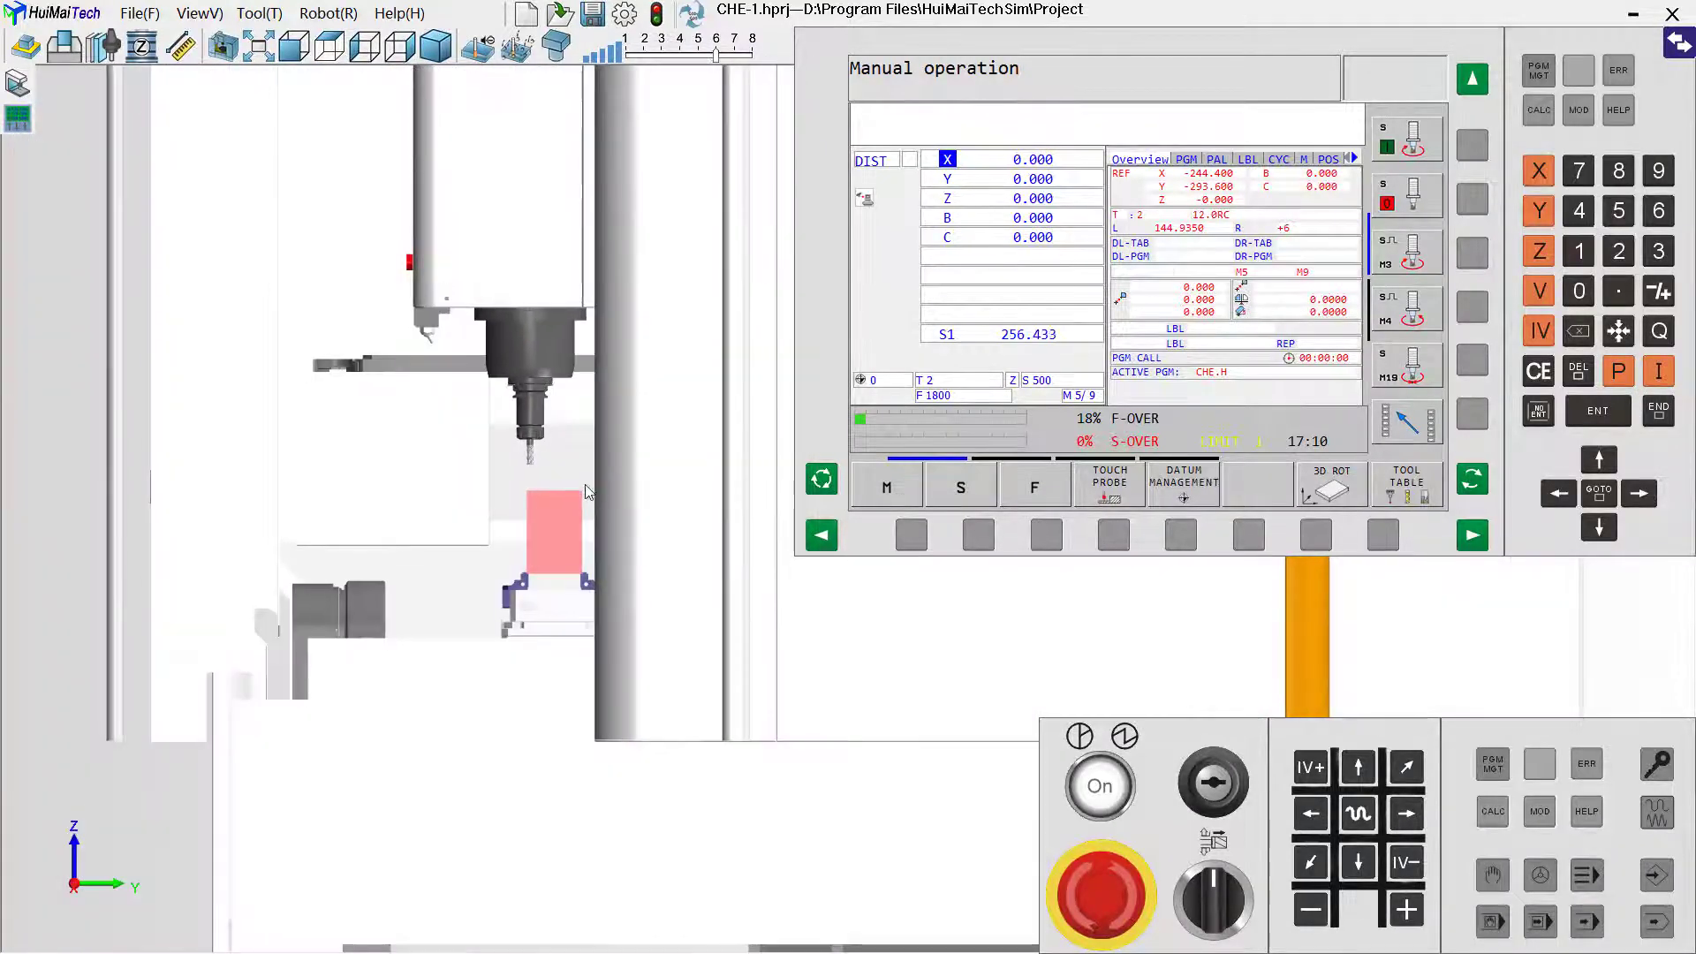
pyautogui.scroll(3, 583, 488)
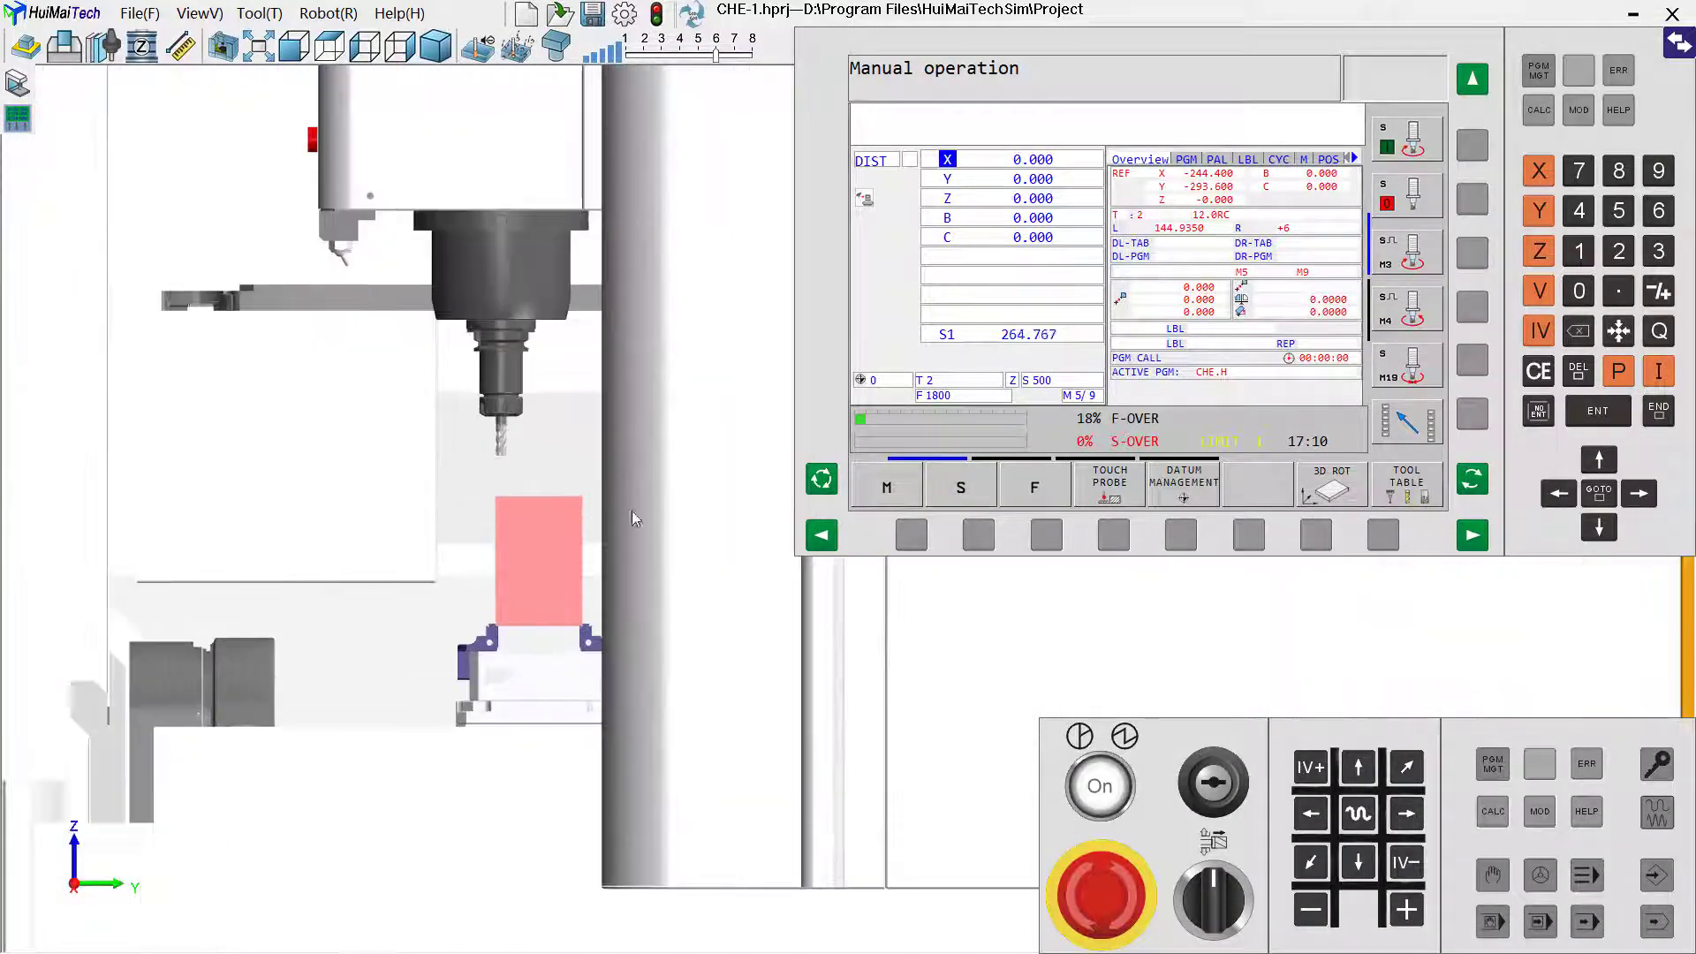
pyautogui.click(1404, 769)
pyautogui.click(1404, 769)
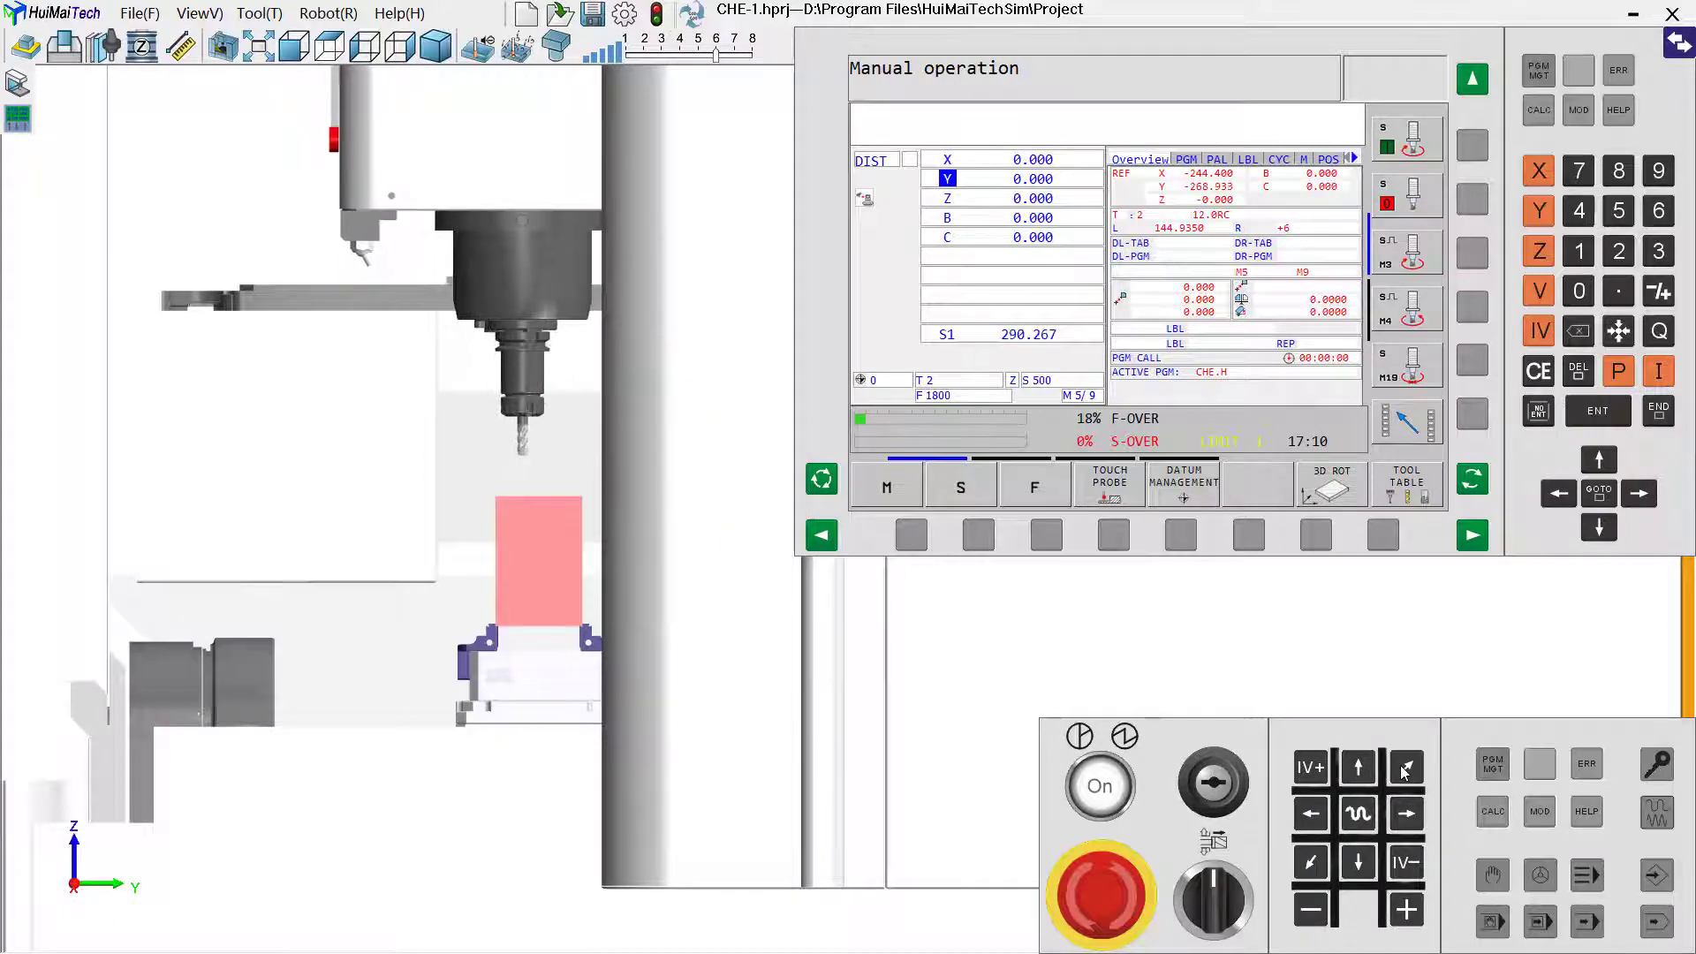
# Jog the Z axis down to about -18.2 to bring the tool closer to the block's top face.
pyautogui.scroll(3, 607, 621)
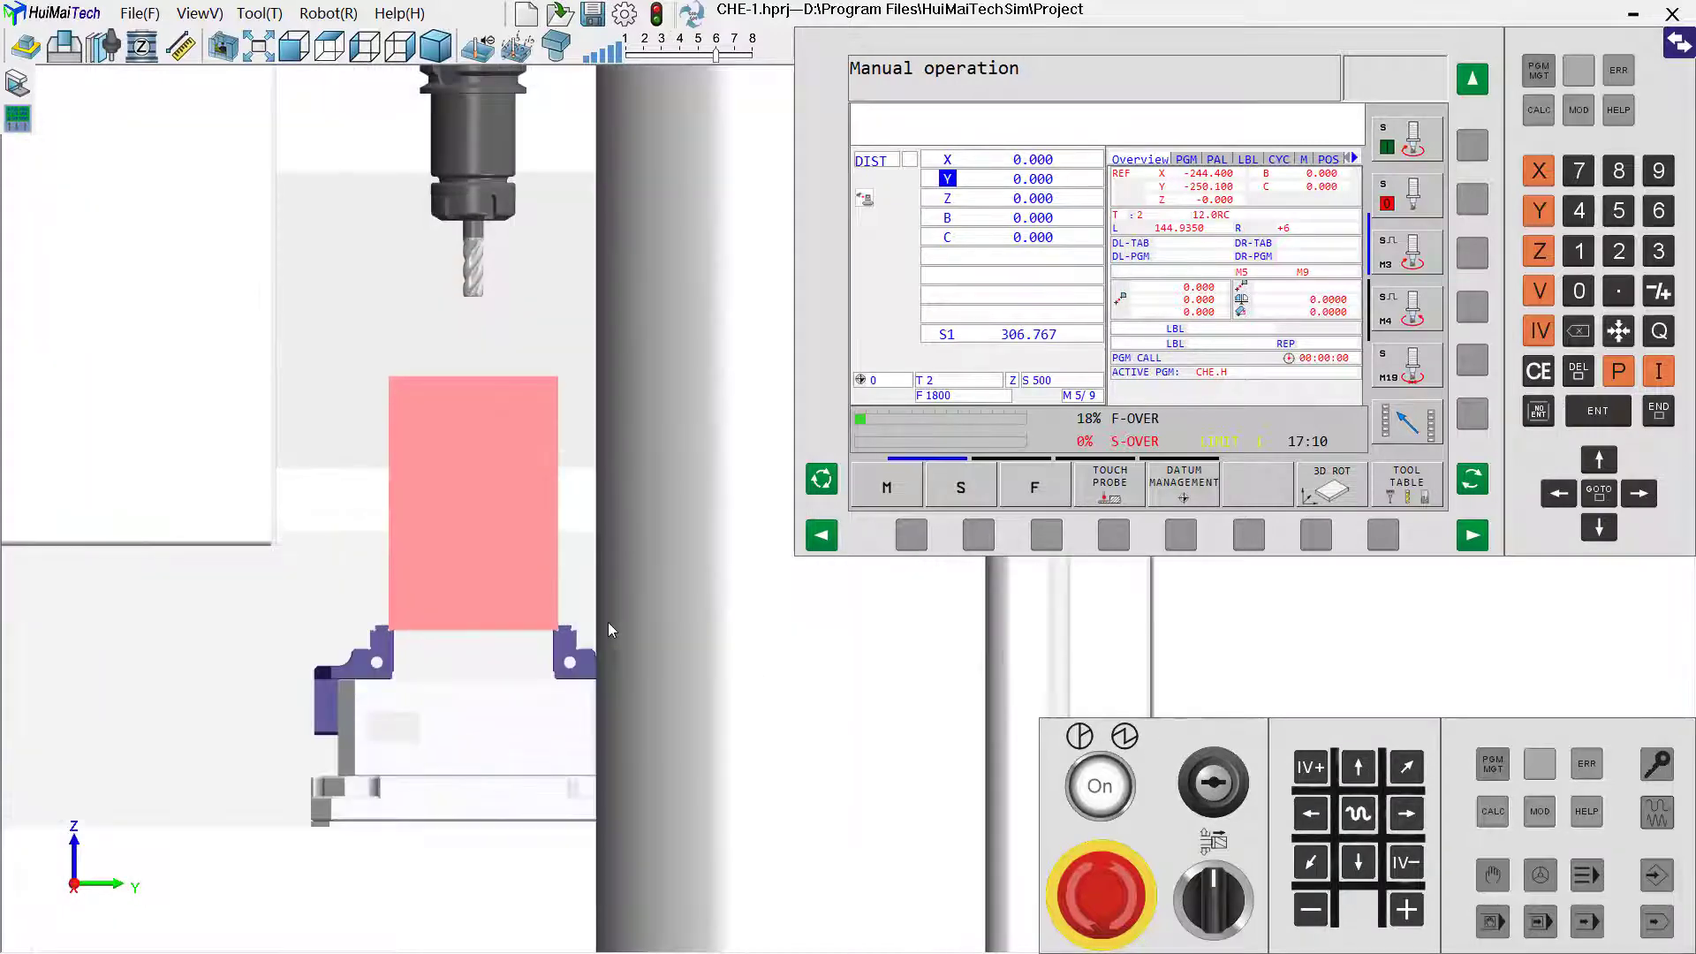
pyautogui.scroll(-2, 607, 621)
pyautogui.scroll(-2, 607, 621)
pyautogui.moveTo(608, 621); pyautogui.dragTo(460, 537, button='middle')
pyautogui.scroll(2, 459, 537)
pyautogui.scroll(1, 459, 537)
pyautogui.scroll(-3, 572, 575)
pyautogui.moveTo(571, 575); pyautogui.dragTo(671, 485, button='middle')
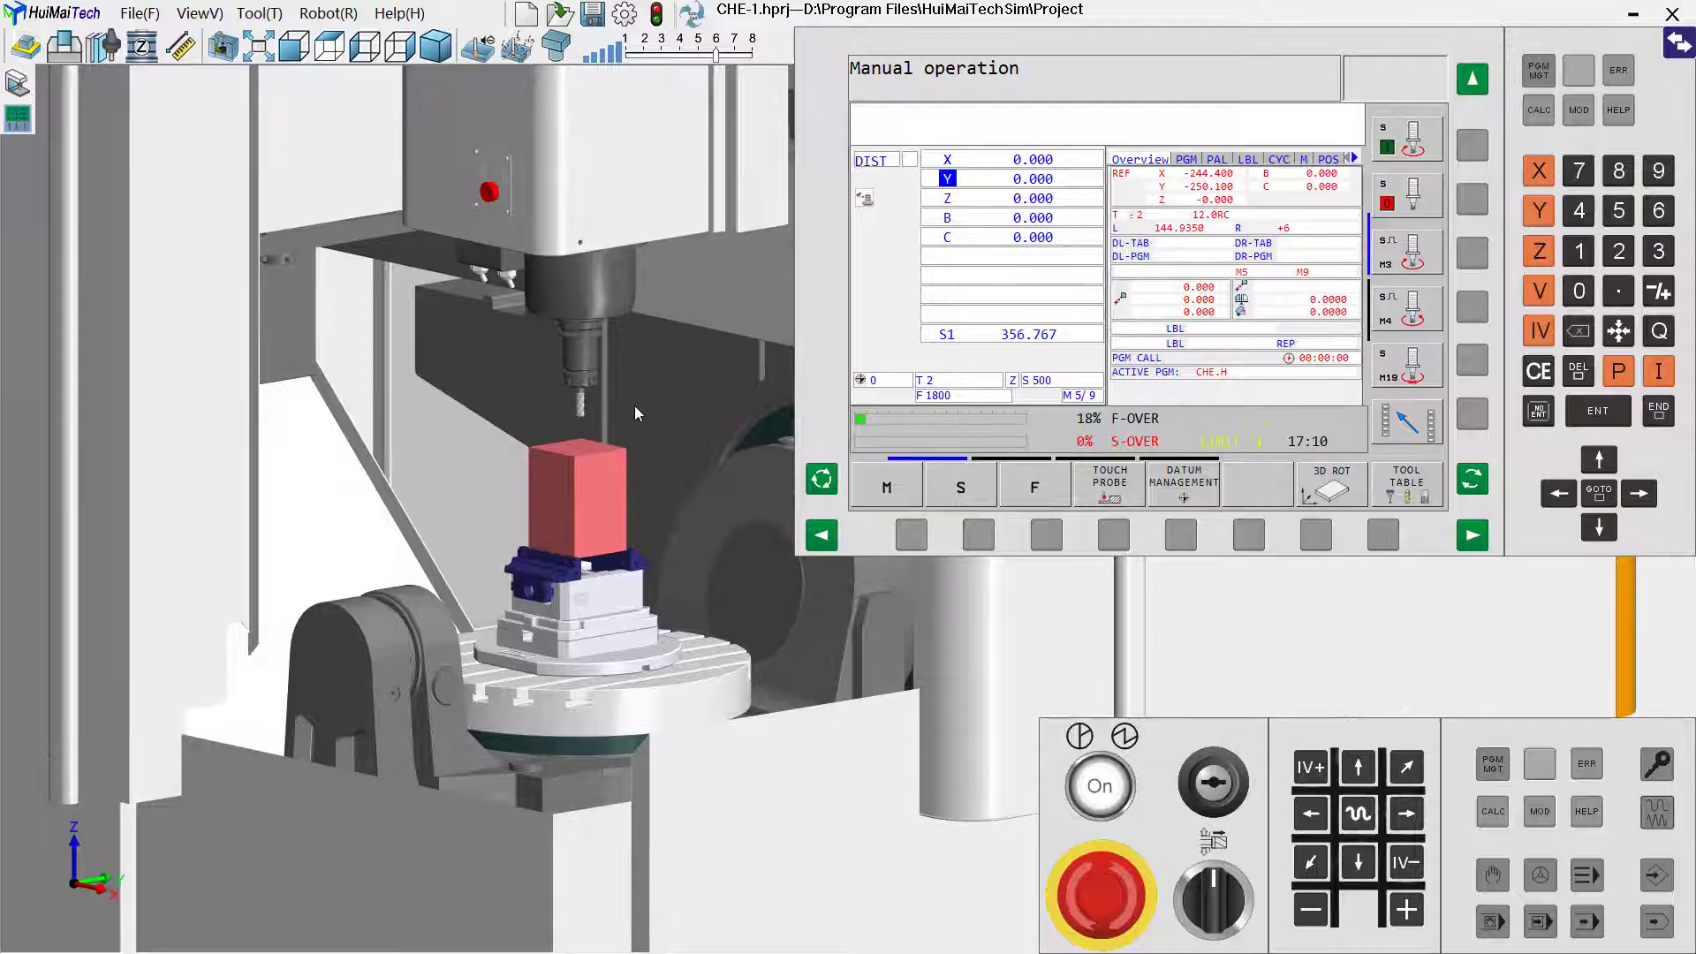
pyautogui.scroll(-2, 628, 402)
pyautogui.scroll(3, 629, 402)
pyautogui.moveTo(591, 443); pyautogui.dragTo(565, 415, button='middle')
pyautogui.scroll(-2, 548, 599)
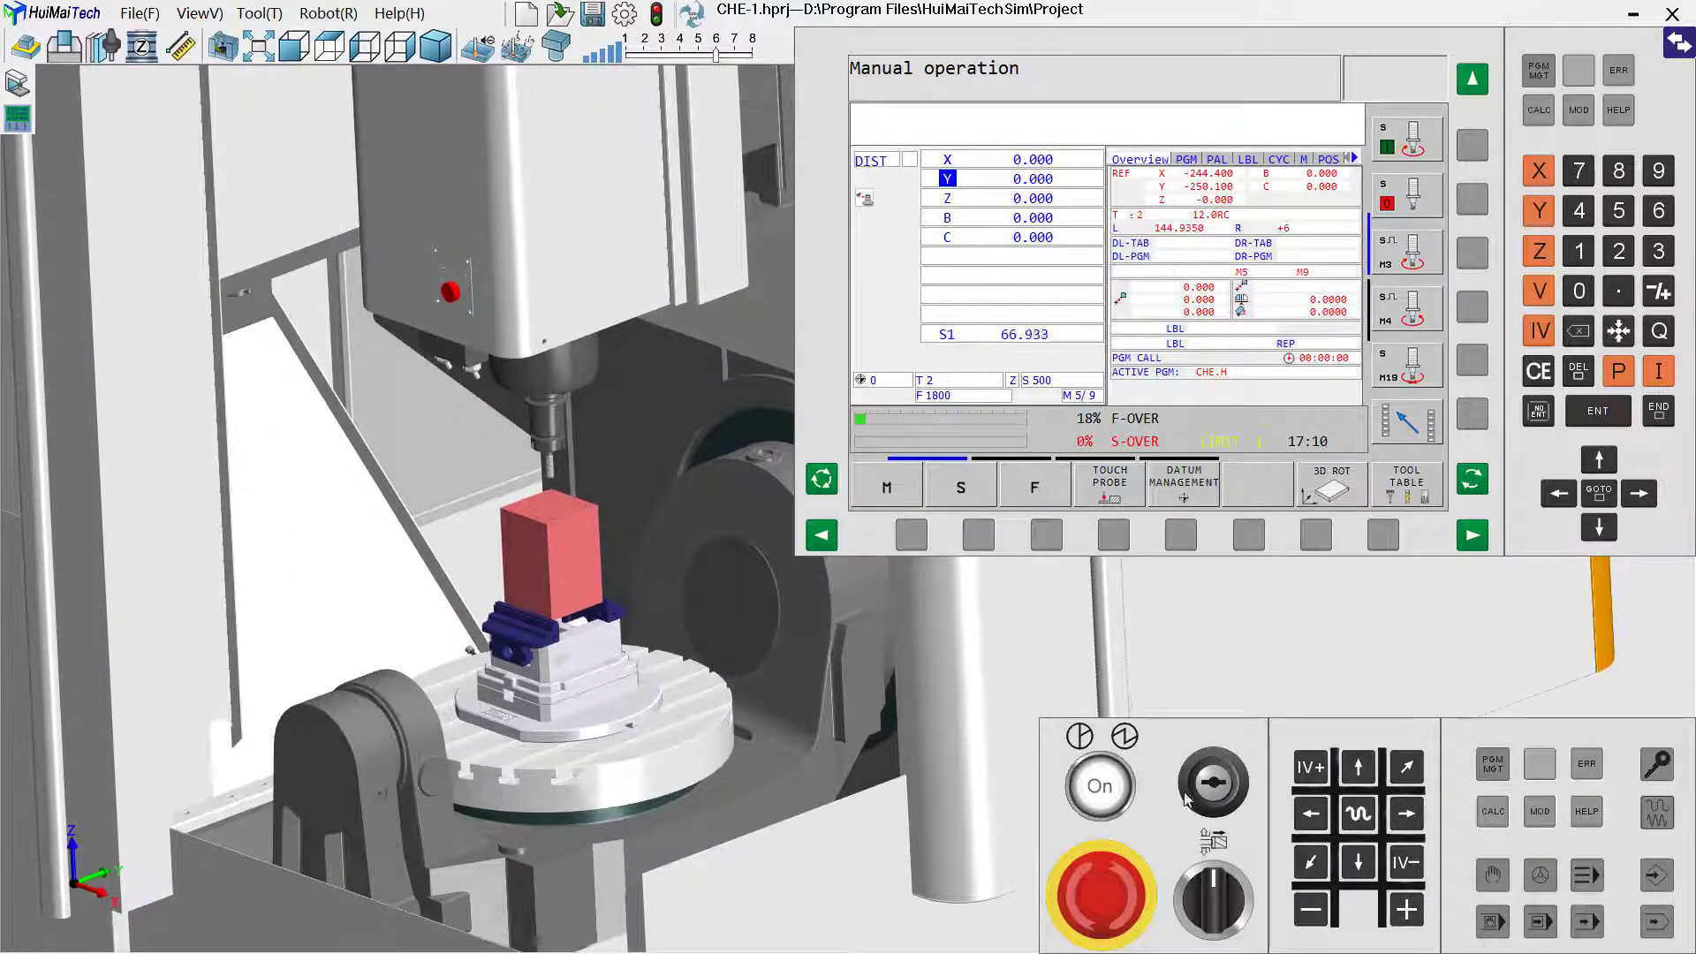
pyautogui.click(1359, 863)
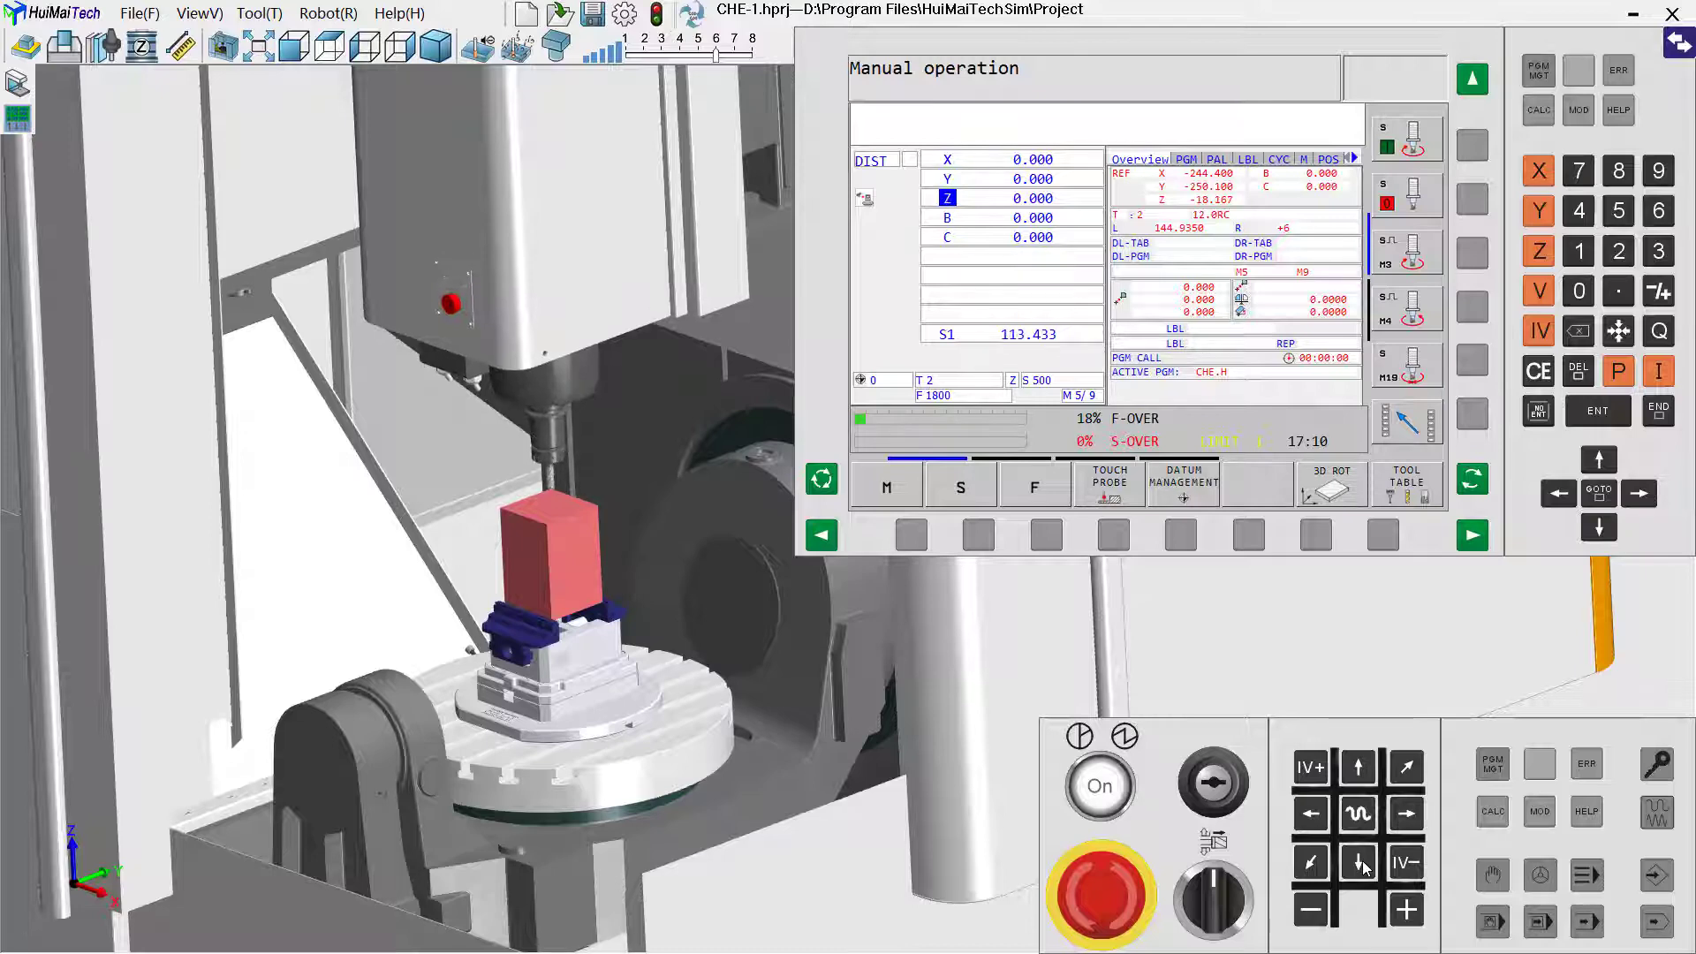
# Switch to electronic handwheel mode and lower the Z axis to about -40.
pyautogui.moveTo(665, 553); pyautogui.dragTo(627, 619, button='middle')
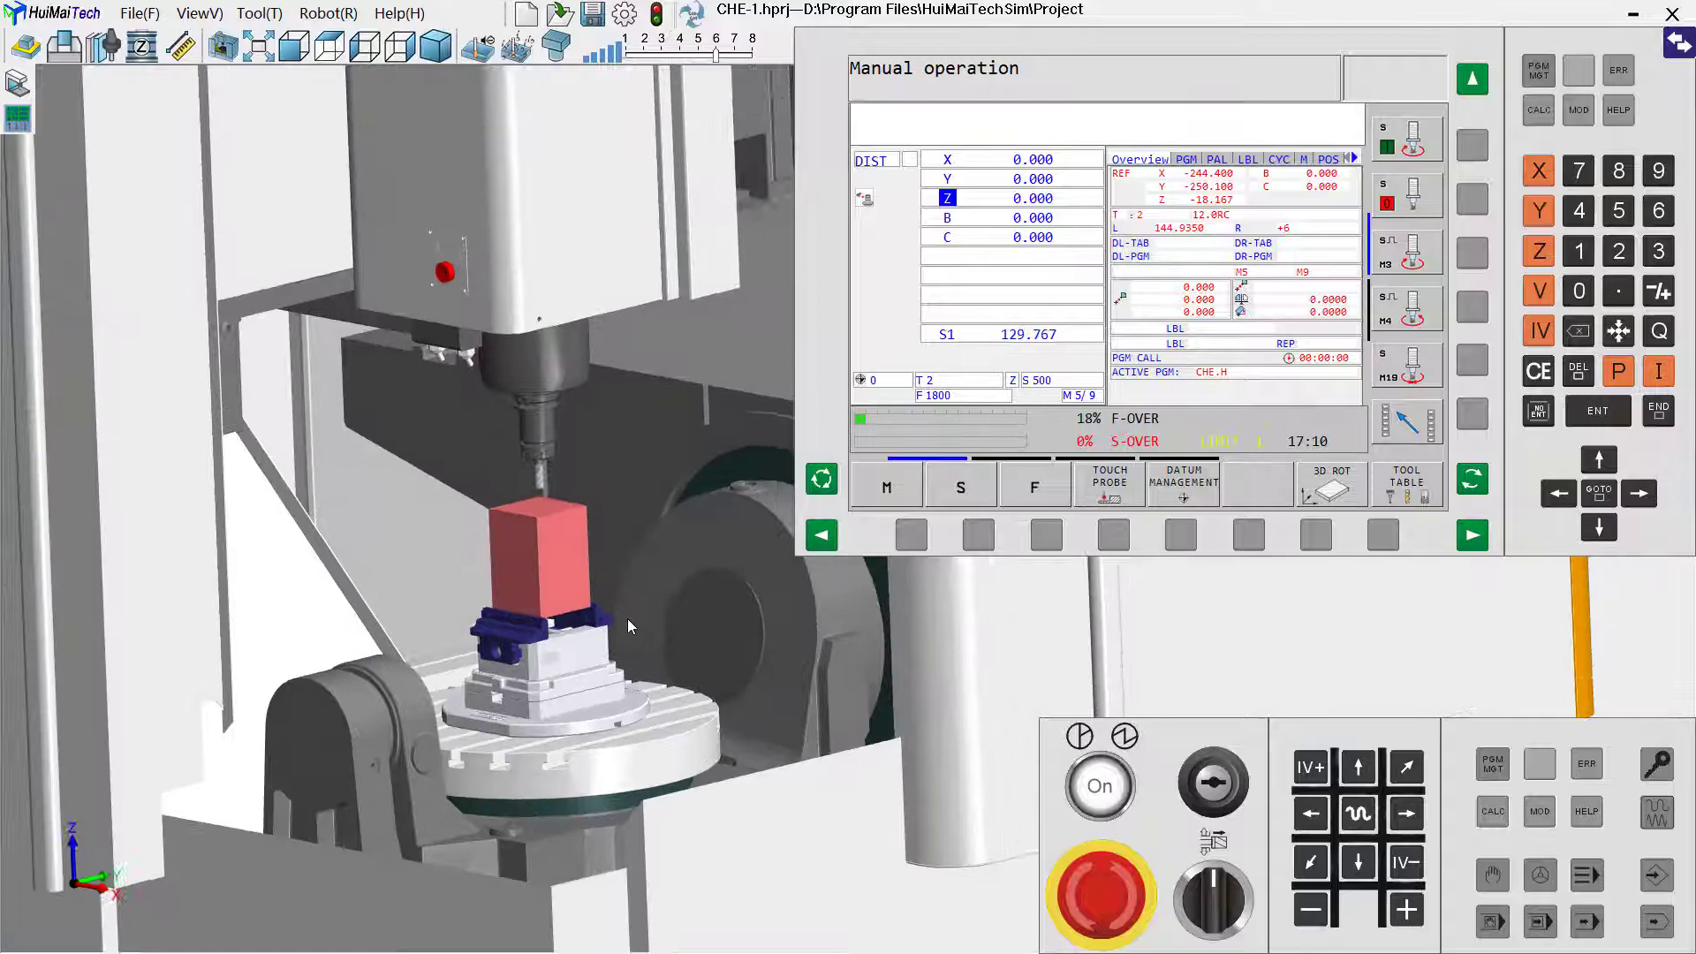
pyautogui.scroll(-3, 569, 523)
pyautogui.scroll(3, 565, 524)
pyautogui.moveTo(555, 528); pyautogui.dragTo(567, 532, button='middle')
pyautogui.scroll(-2, 567, 532)
pyautogui.scroll(2, 564, 528)
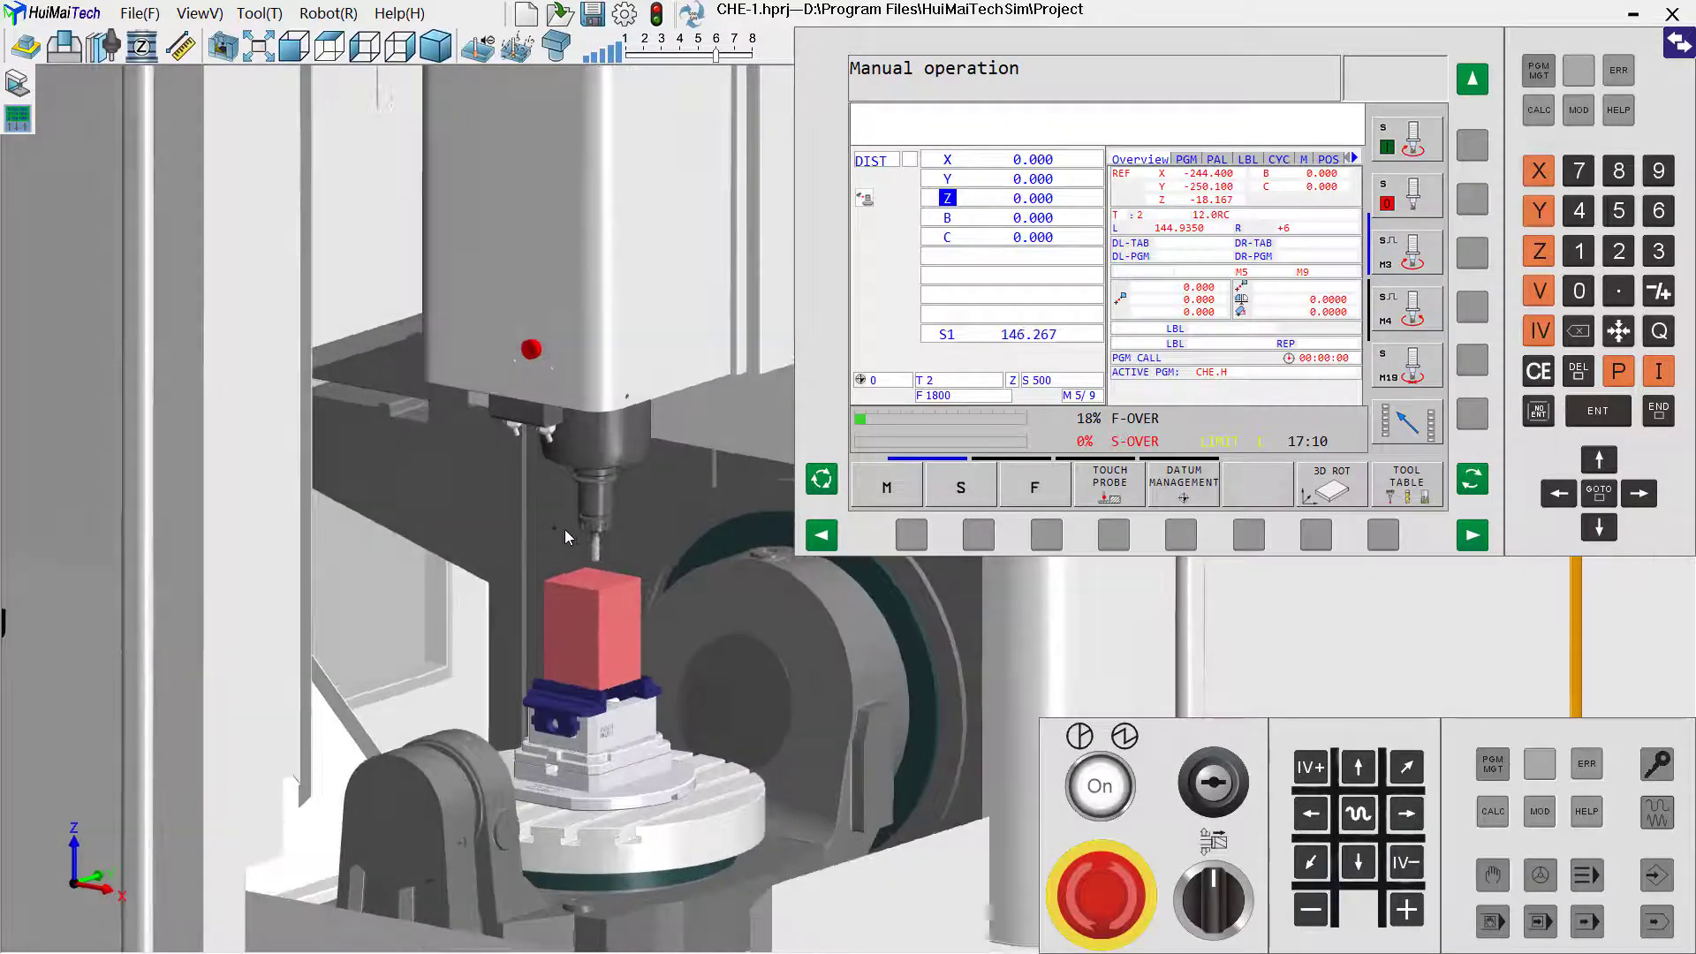
pyautogui.click(1537, 876)
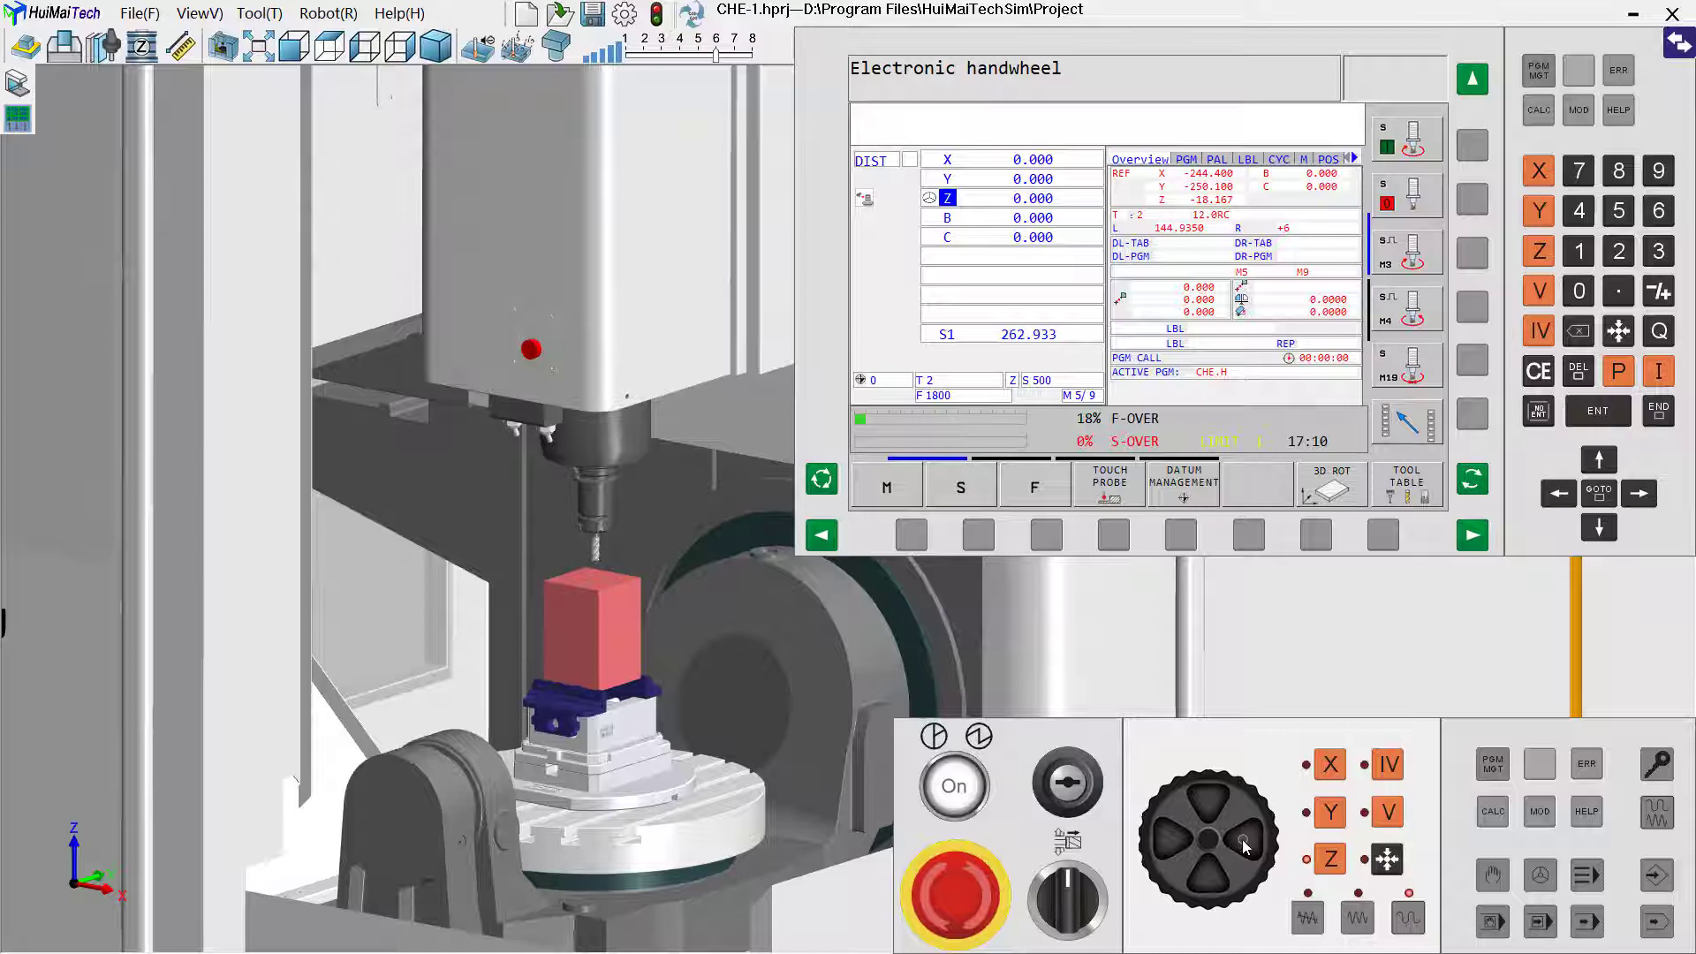
pyautogui.moveTo(1243, 840)
pyautogui.mouseDown()
pyautogui.moveTo(1210, 806)
pyautogui.moveTo(1181, 848)
pyautogui.moveTo(1250, 836)
pyautogui.mouseUp()
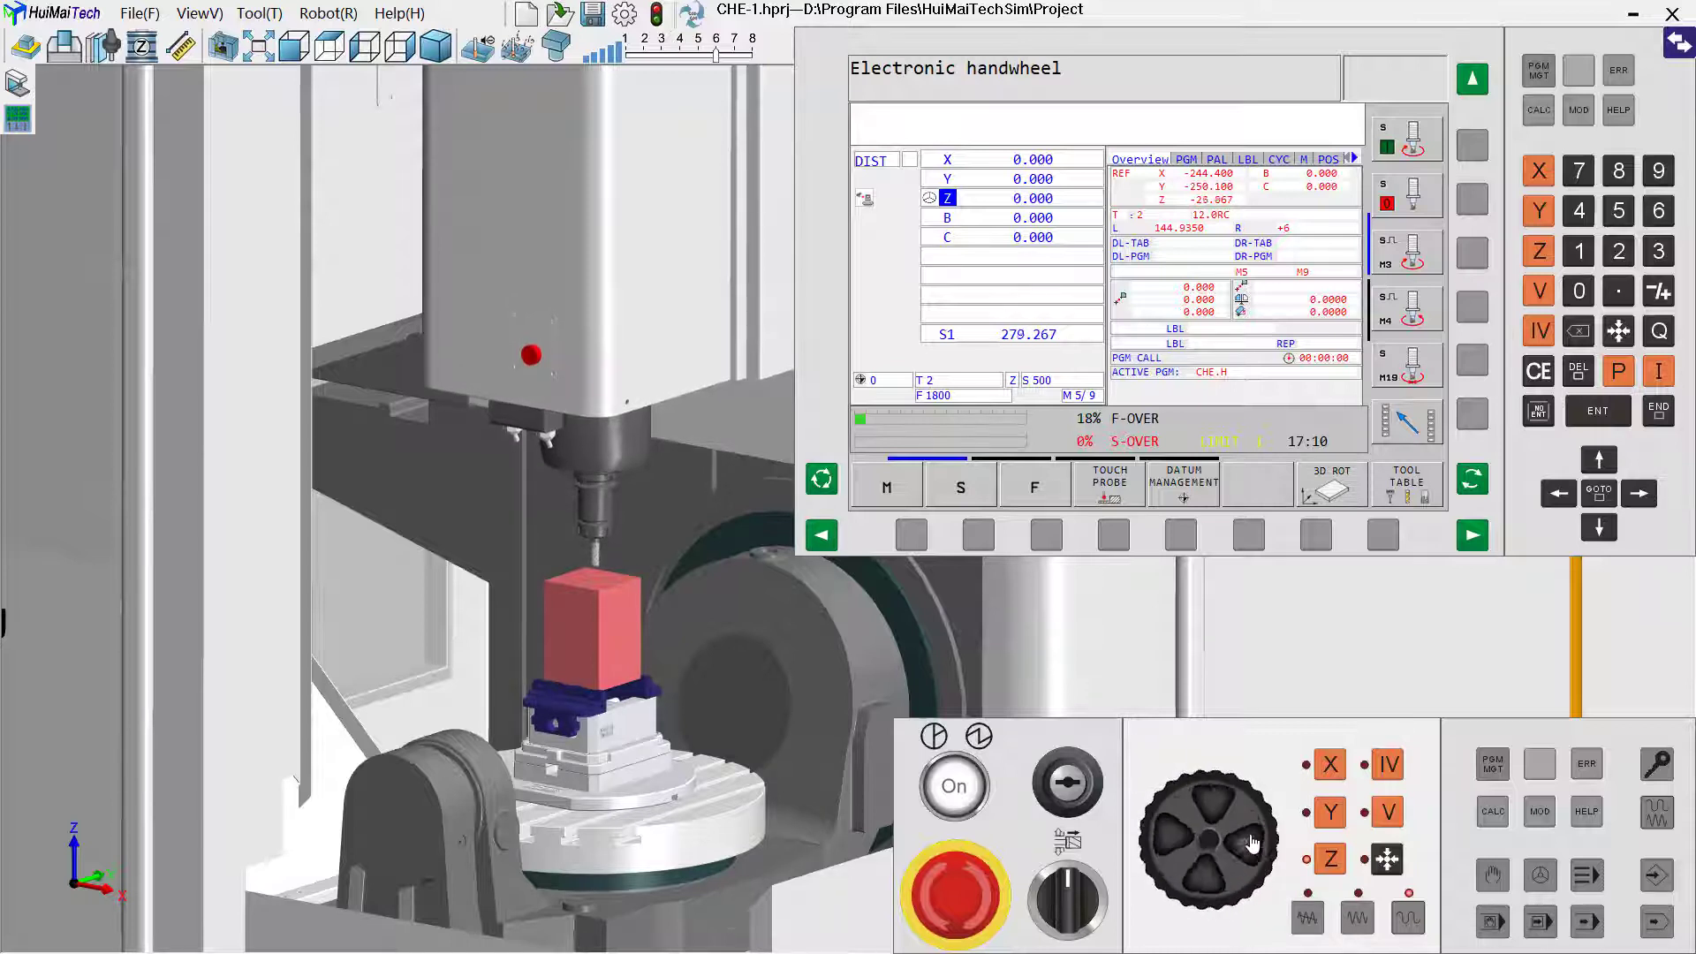
pyautogui.scroll(-15, 1248, 839)
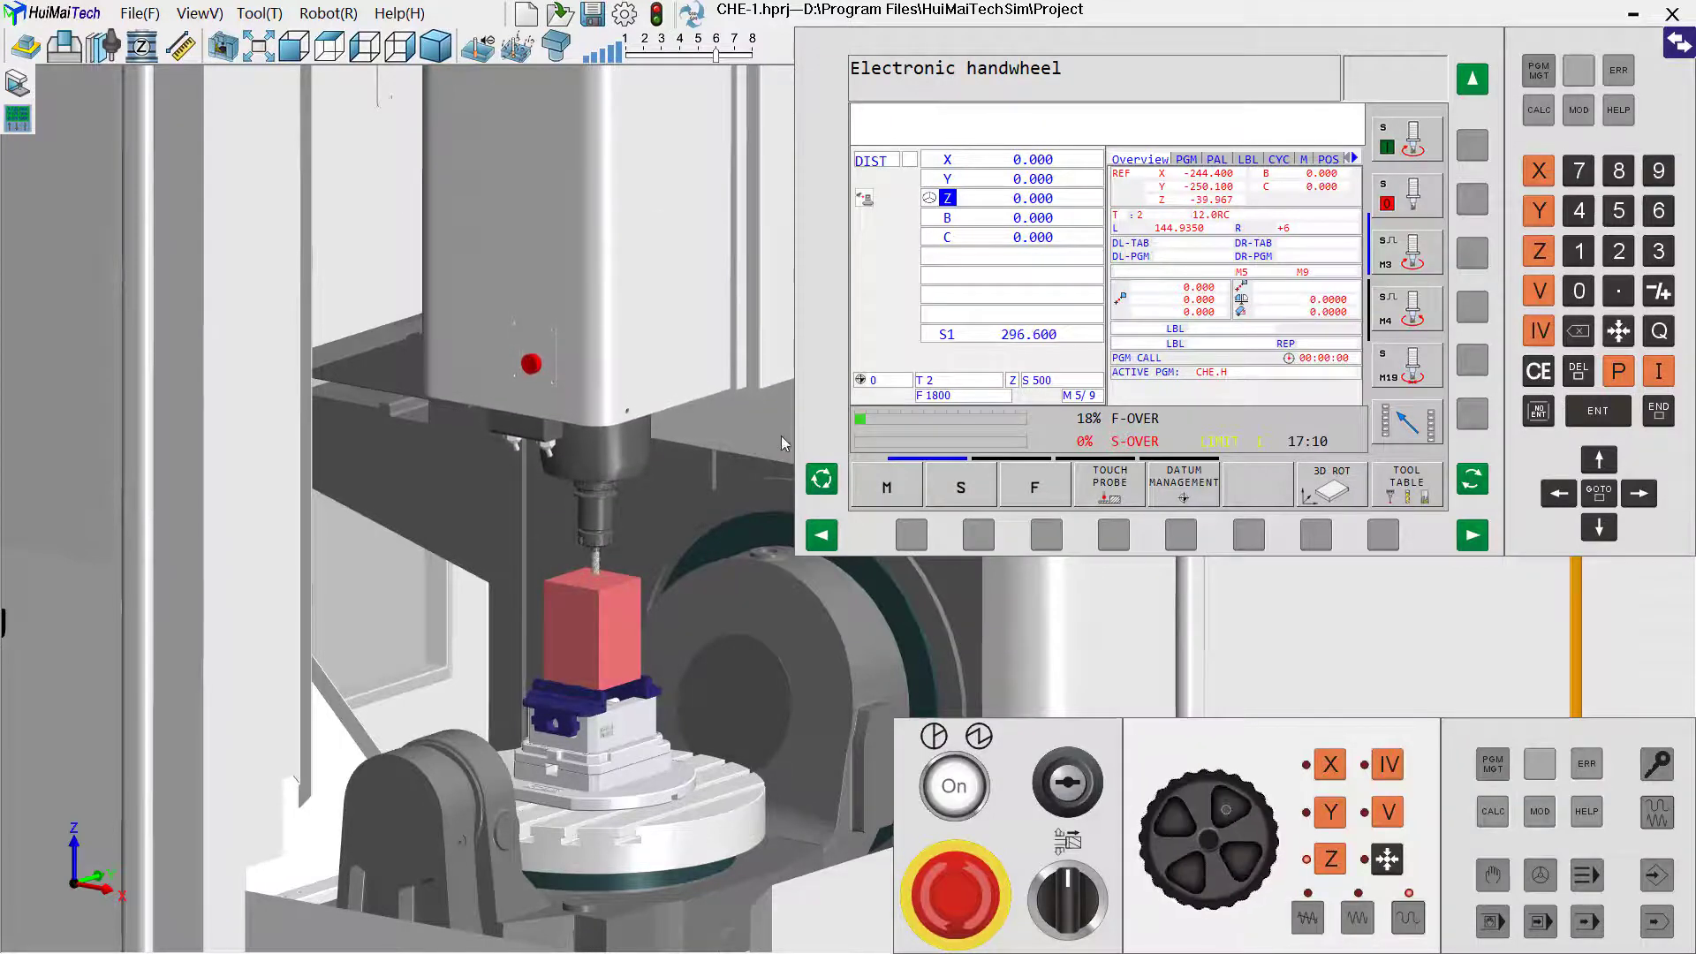
# Lower the Z axis with the handwheel to about -46.87, just above the block's top face, checking from the front view.
pyautogui.click(309, 46)
pyautogui.scroll(3, 362, 697)
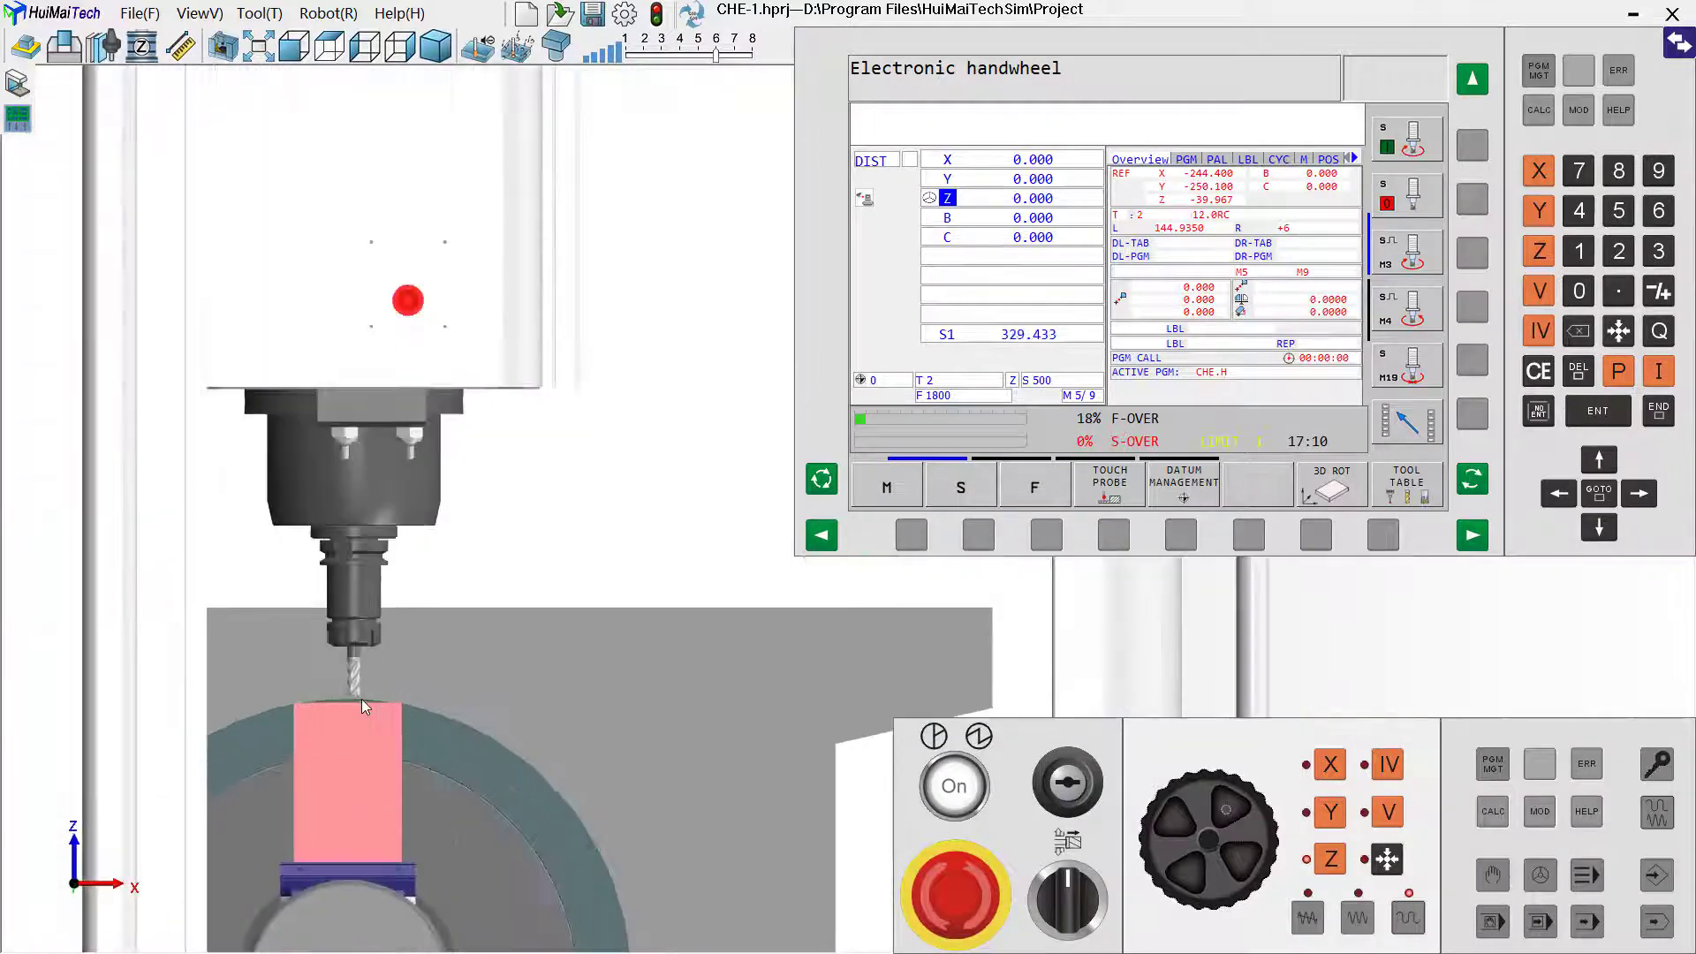
pyautogui.scroll(3, 362, 698)
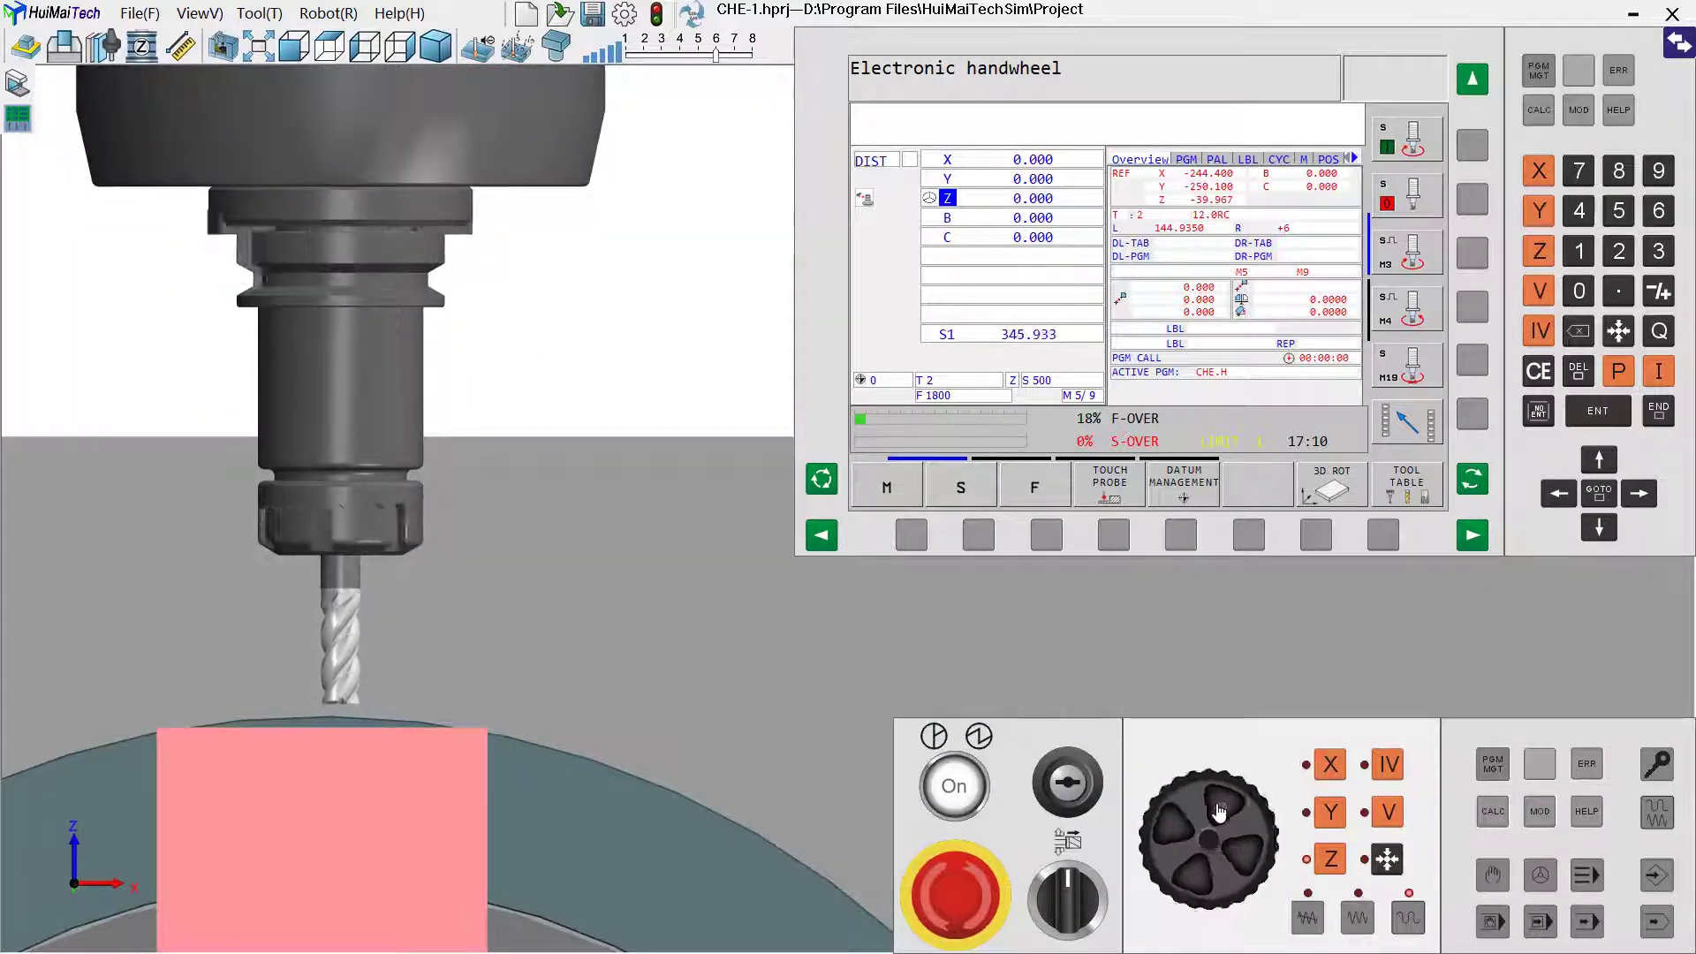
pyautogui.moveTo(1219, 811); pyautogui.dragTo(1229, 866)
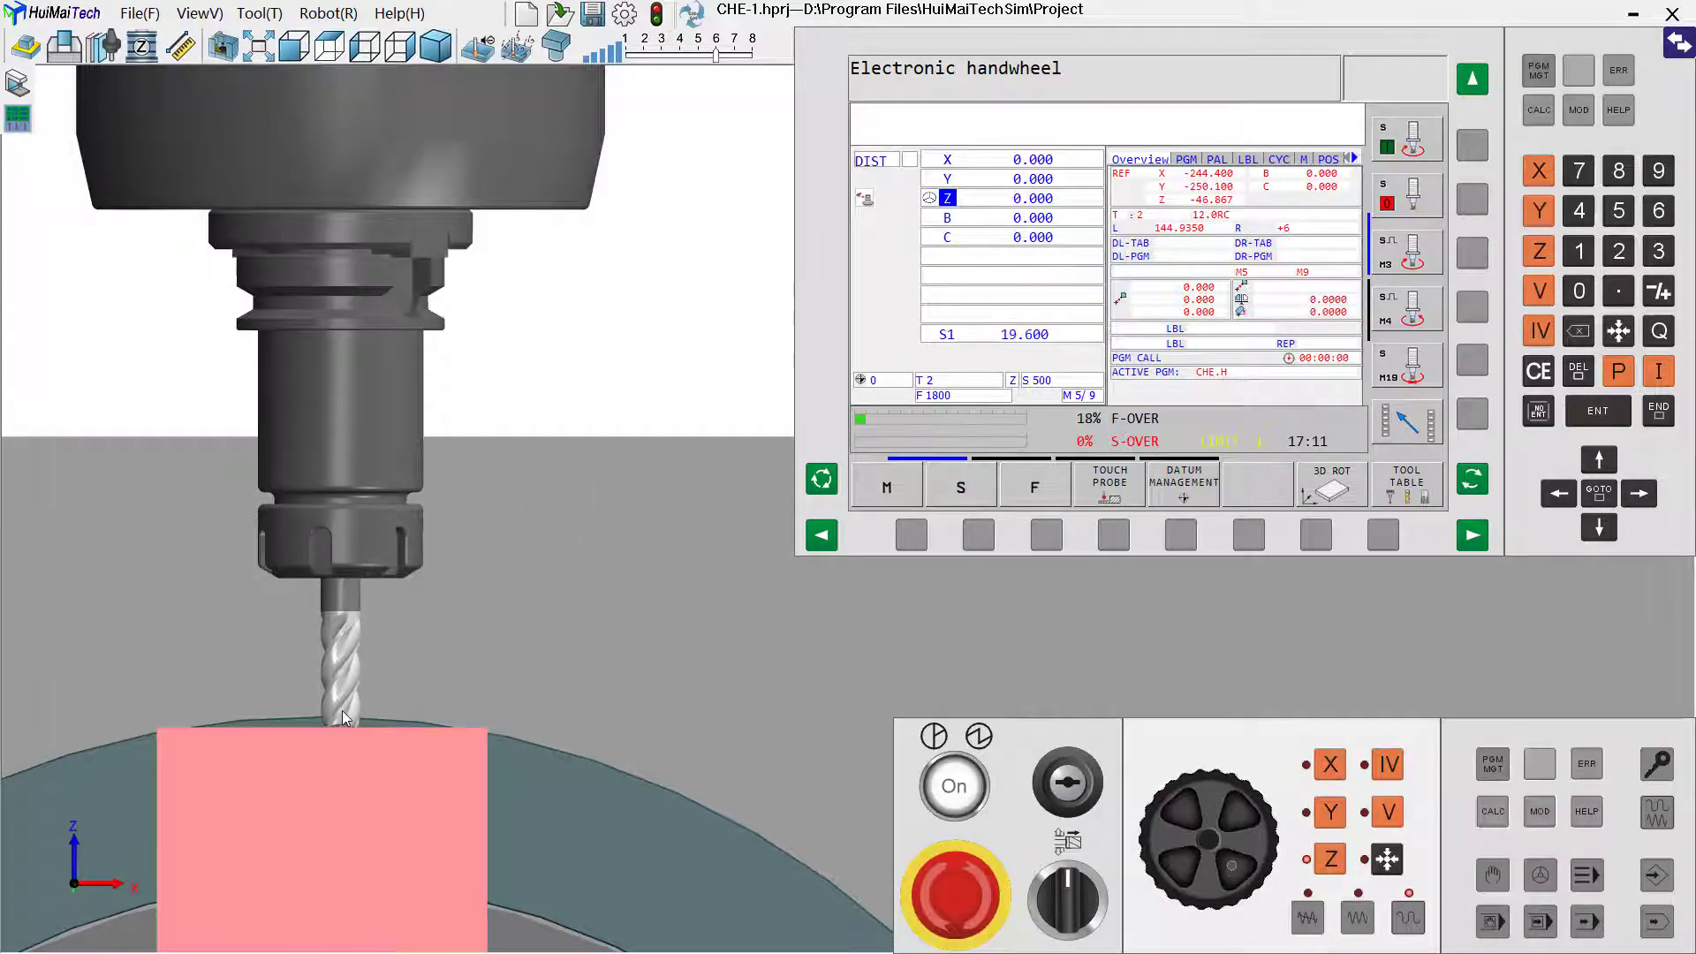
# Set the handwheel to its finest increment and lower the Z axis to about -47.03 to touch the block's top face.
pyautogui.scroll(5, 342, 710)
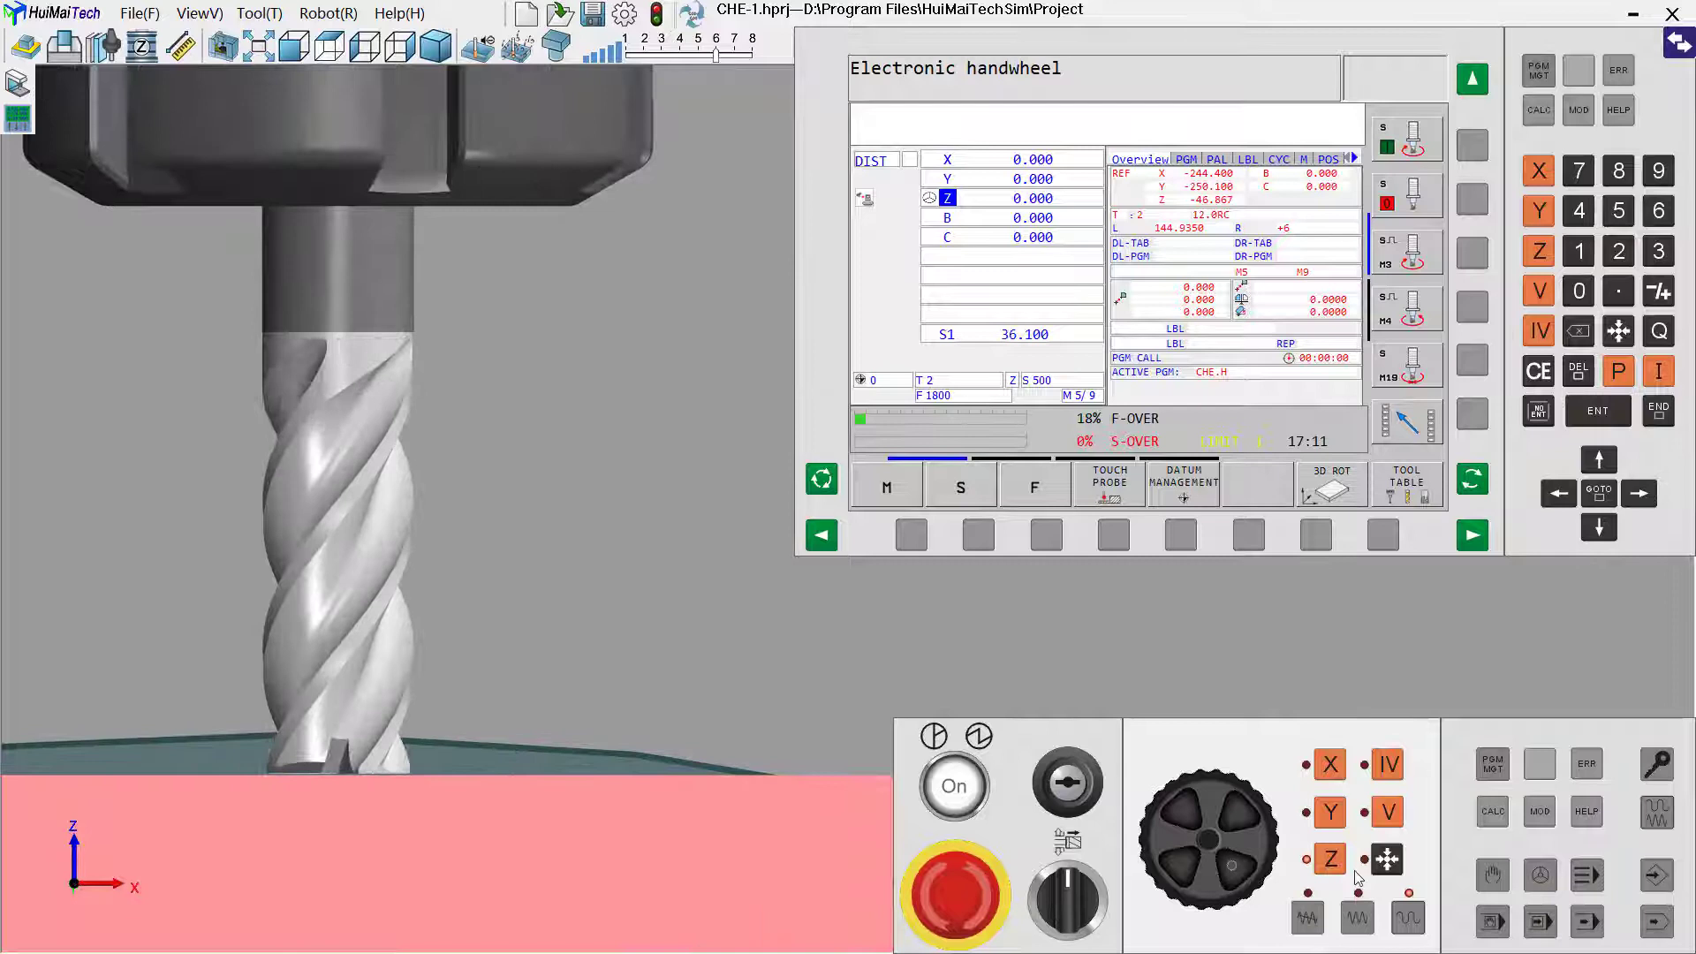
pyautogui.click(1309, 917)
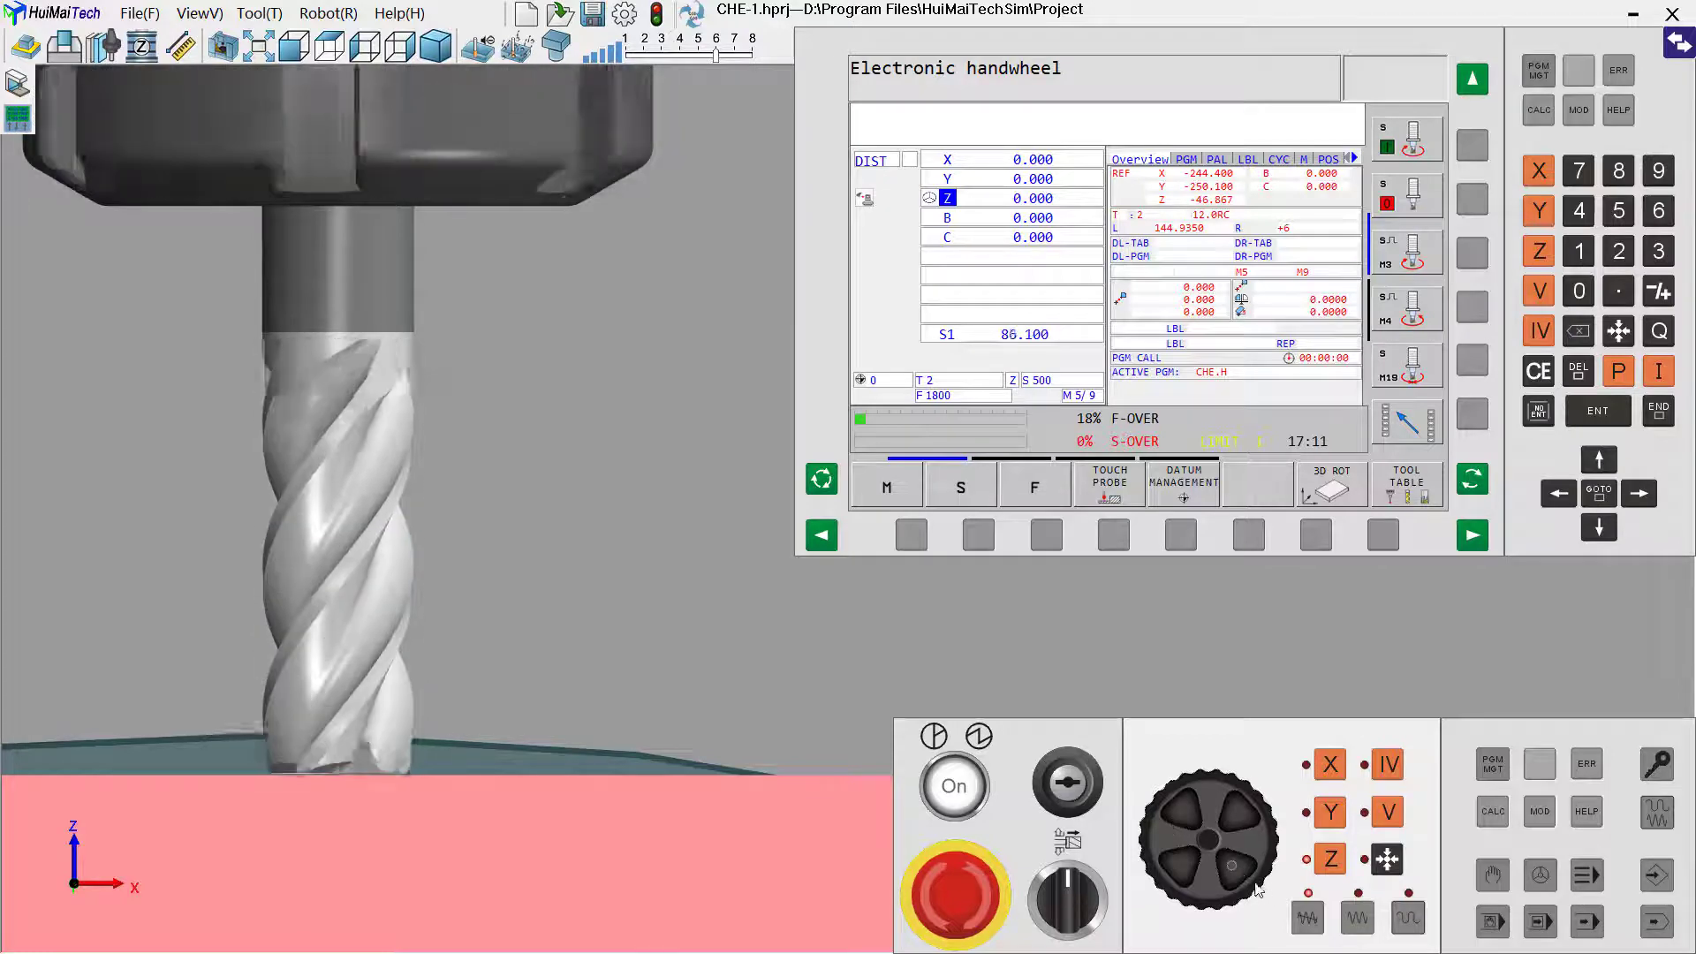
pyautogui.moveTo(1231, 865); pyautogui.dragTo(1177, 839)
pyautogui.scroll(-4, 1207, 831)
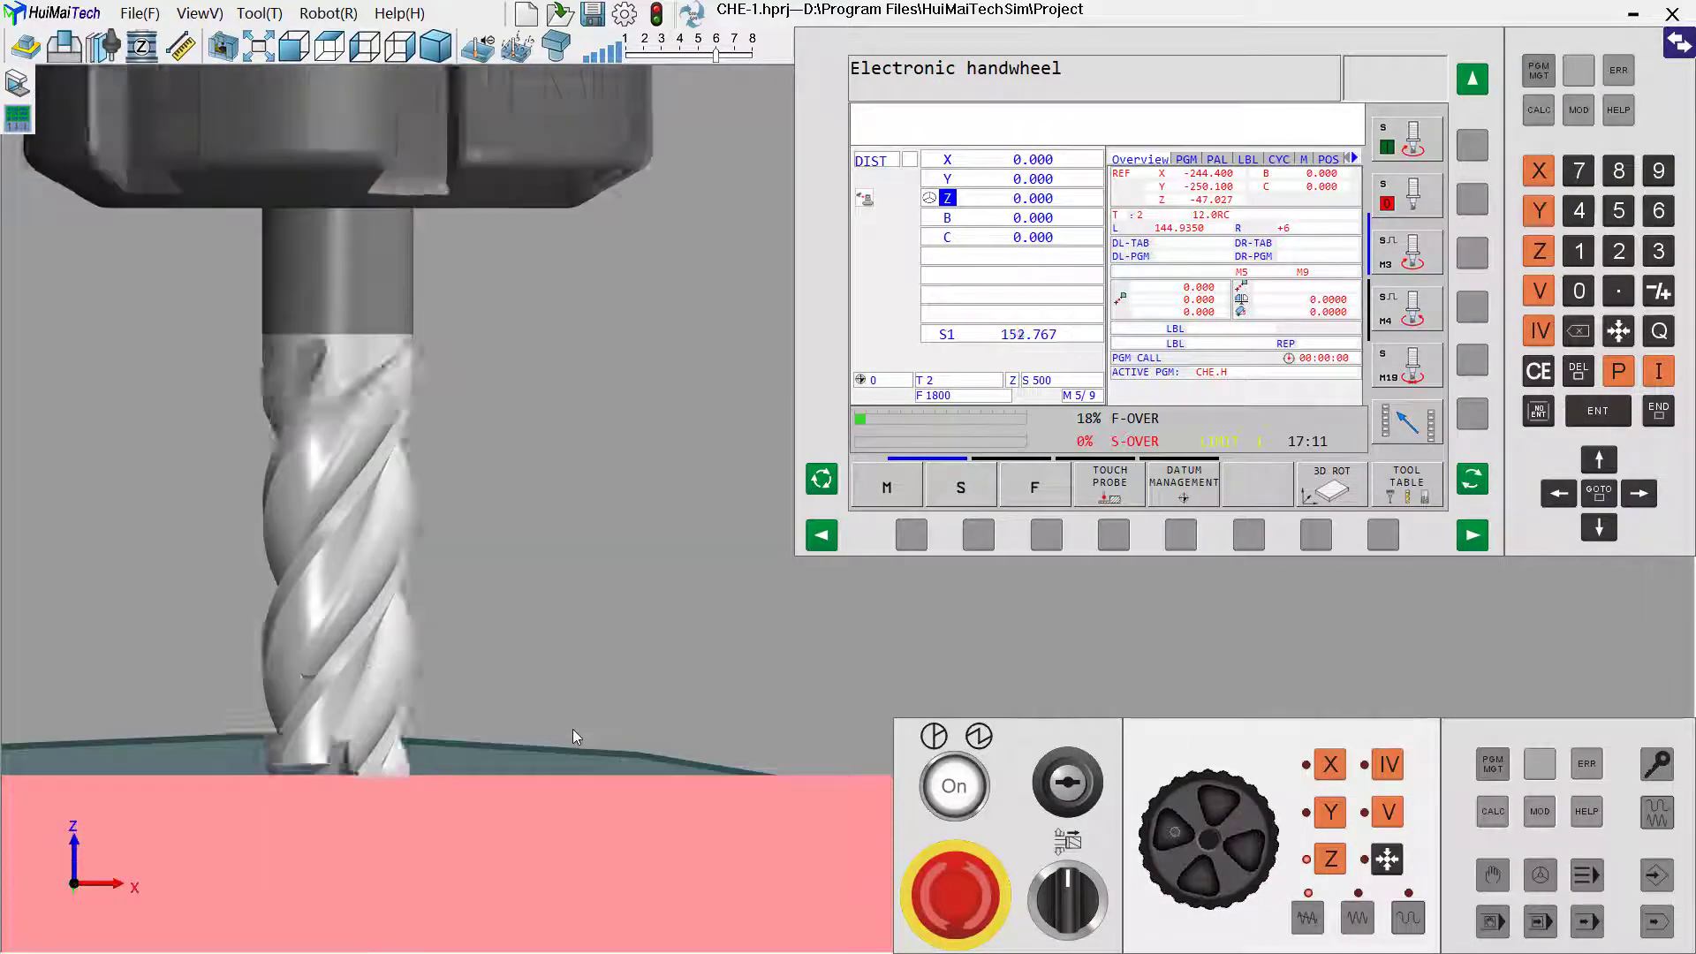
# Examine the contact between the end mill's tip and the block's top face up close.
pyautogui.scroll(-5, 573, 729)
pyautogui.moveTo(506, 753); pyautogui.dragTo(497, 763, button='middle')
pyautogui.scroll(-3, 534, 686)
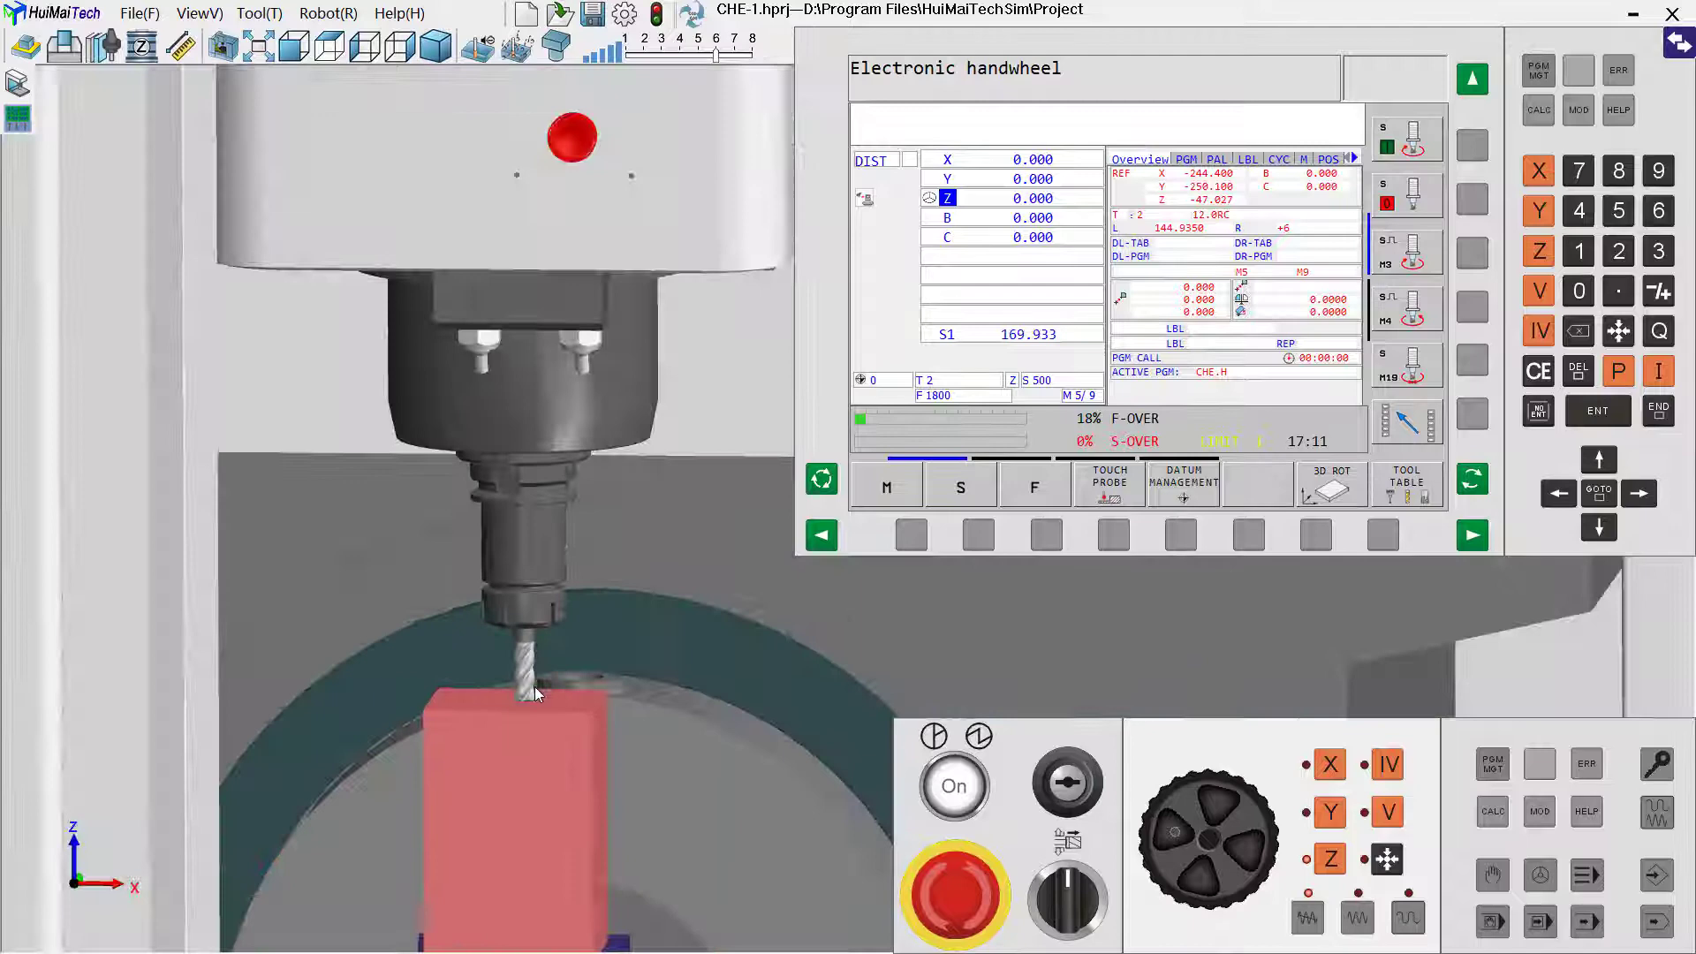
pyautogui.scroll(2, 534, 687)
pyautogui.scroll(2, 500, 759)
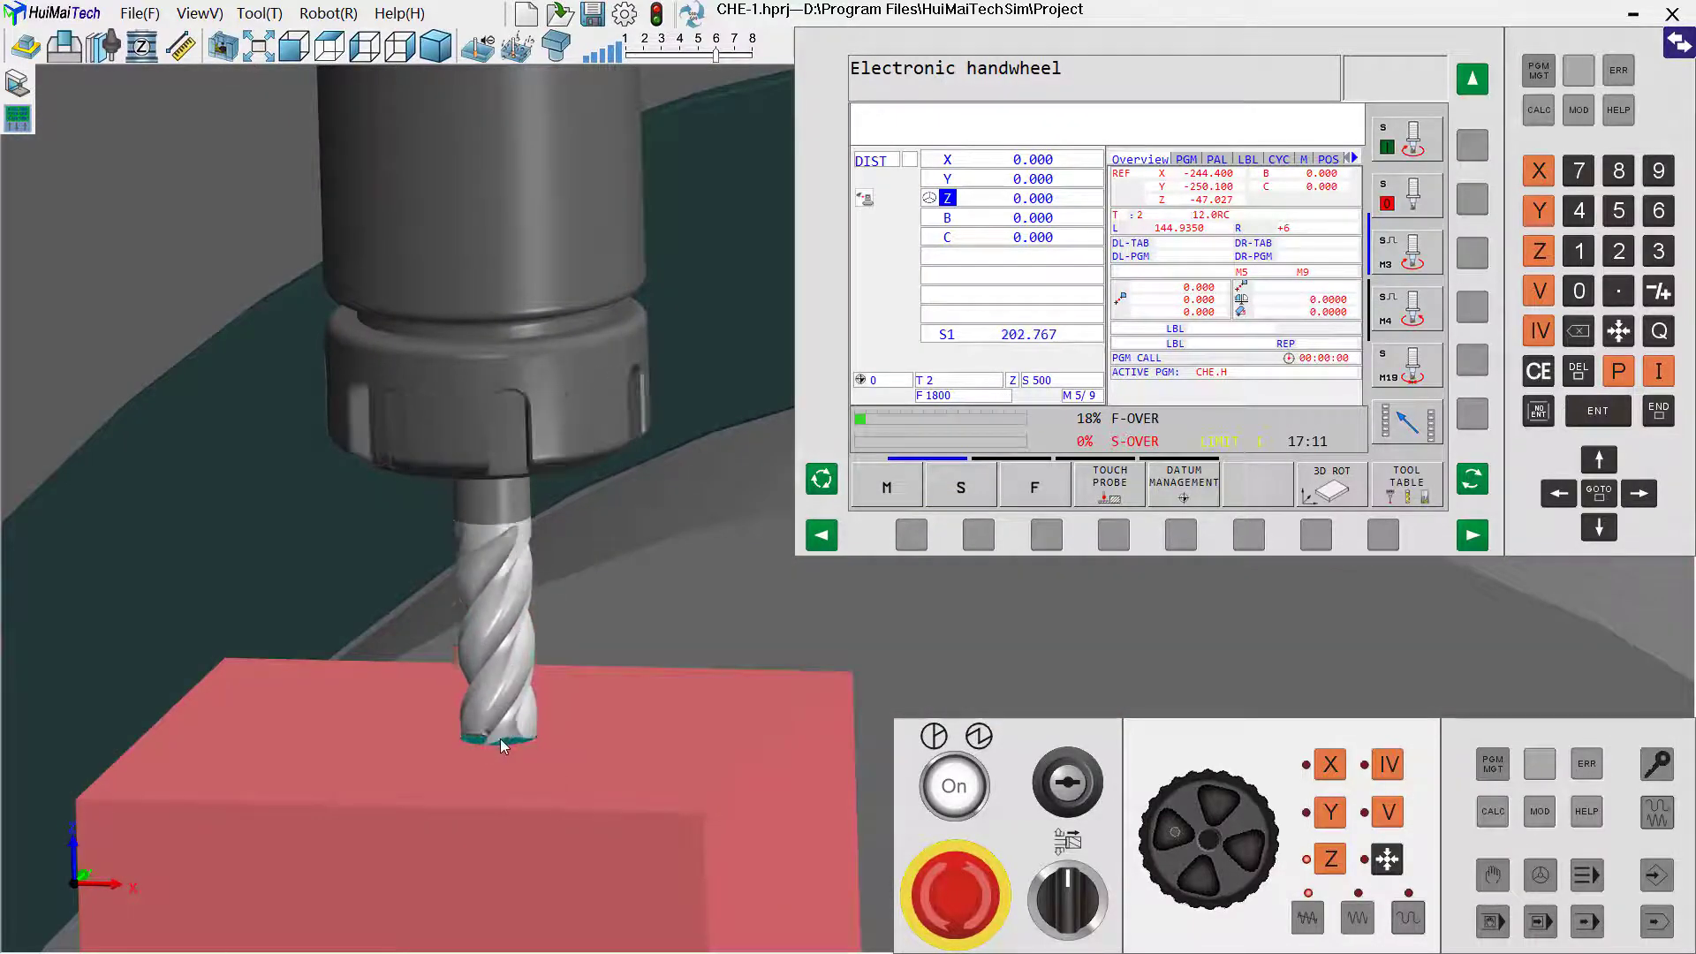
pyautogui.scroll(-2, 488, 747)
pyautogui.scroll(3, 488, 747)
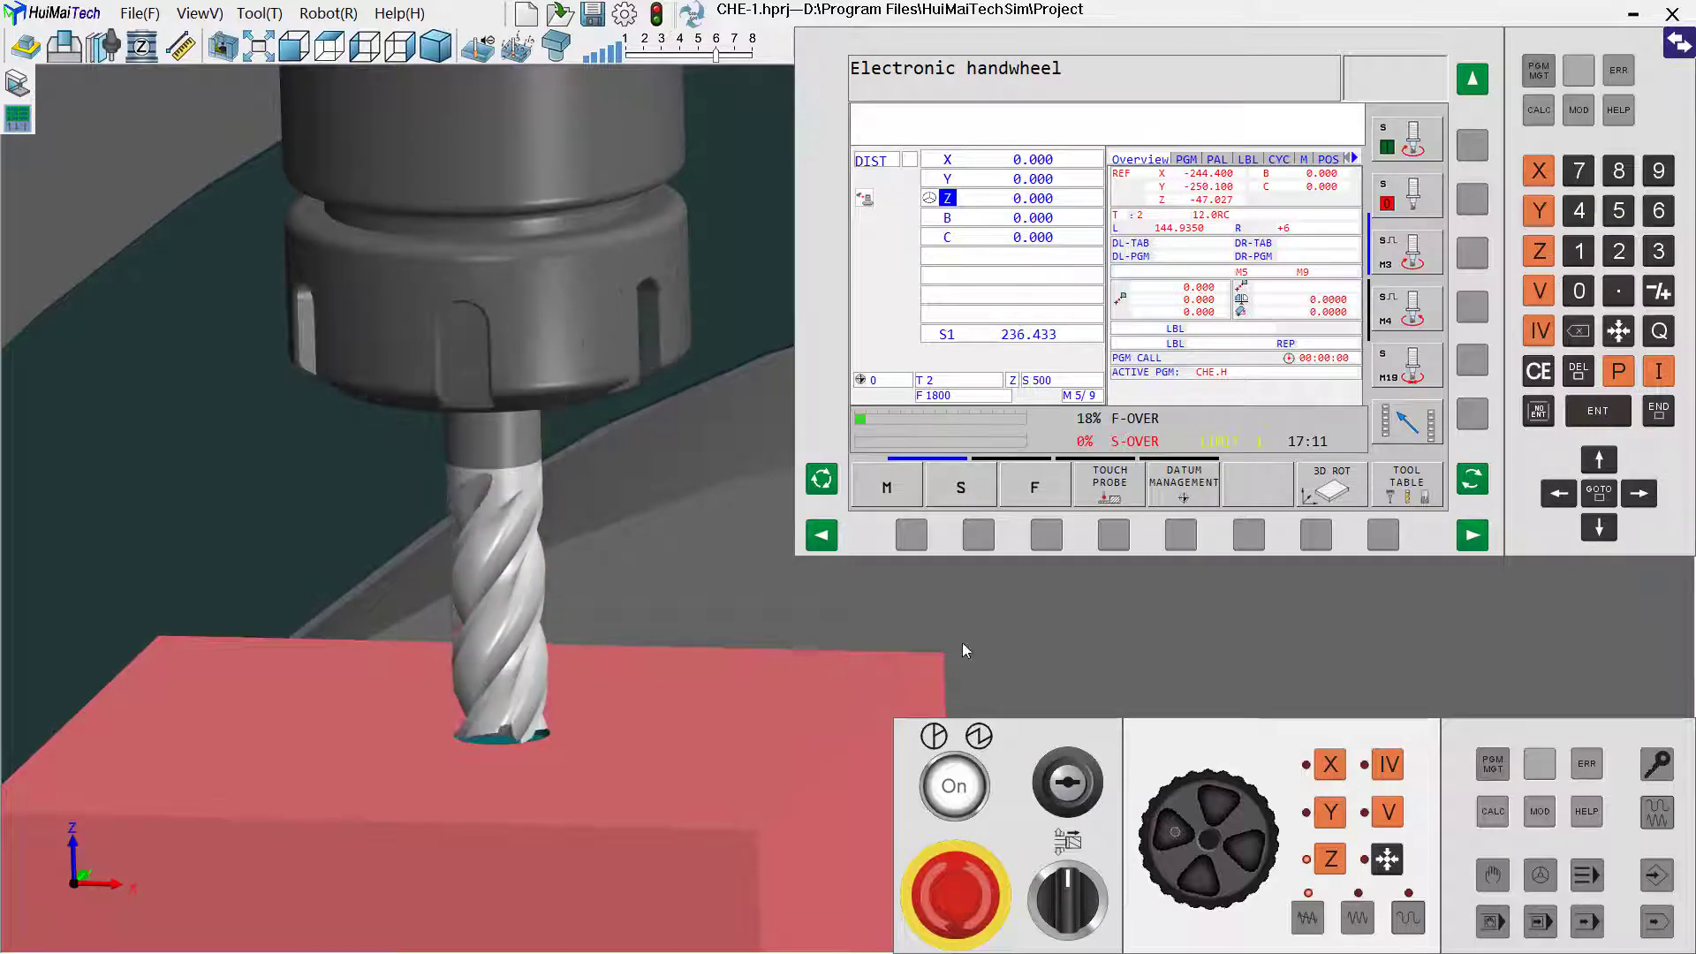
# Open the datum table and capture the current Z position as the Z datum of row 1.
pyautogui.click(1181, 535)
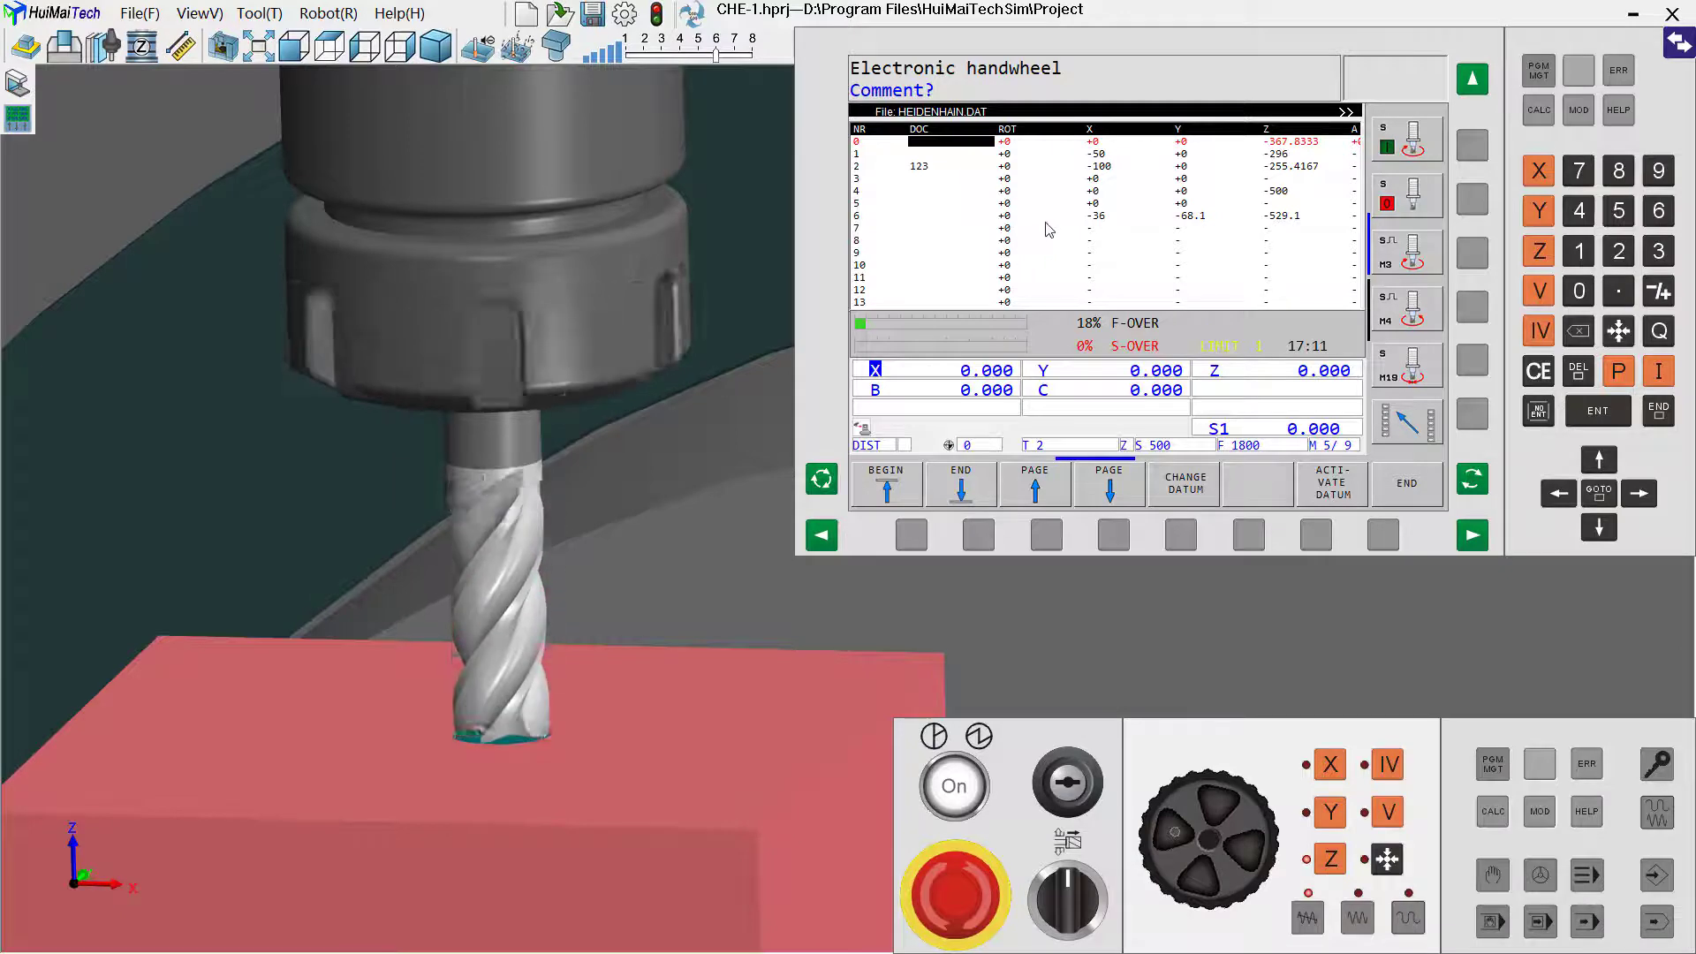
pyautogui.click(1601, 534)
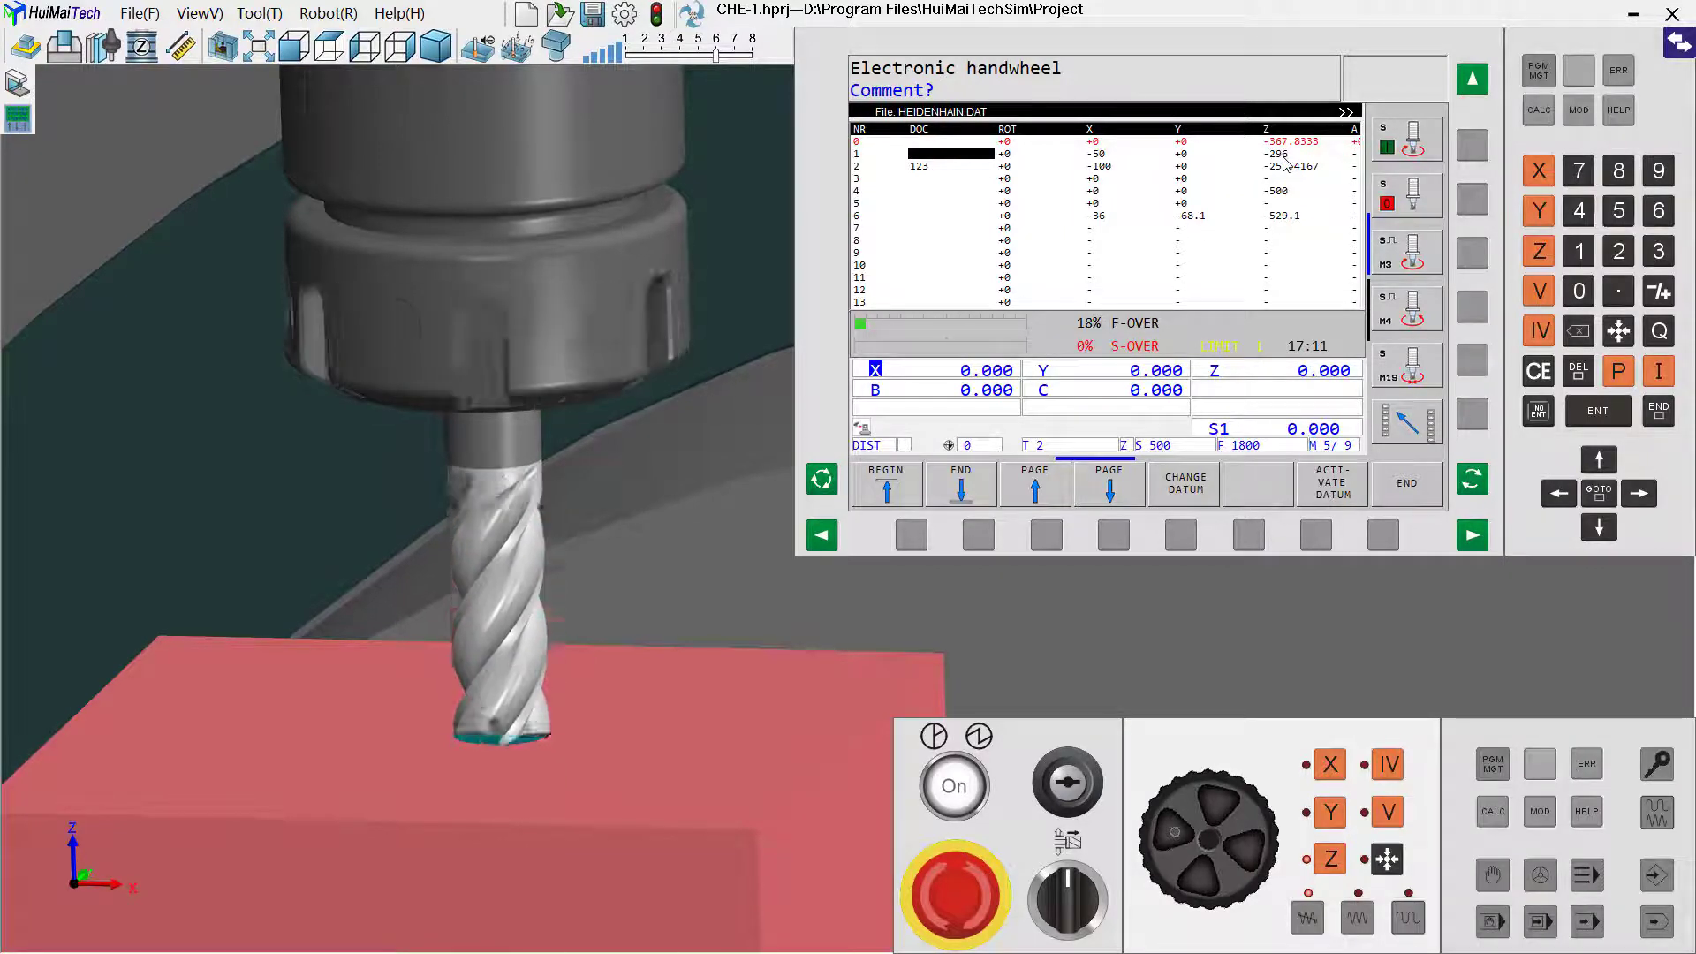
pyautogui.click(1645, 496)
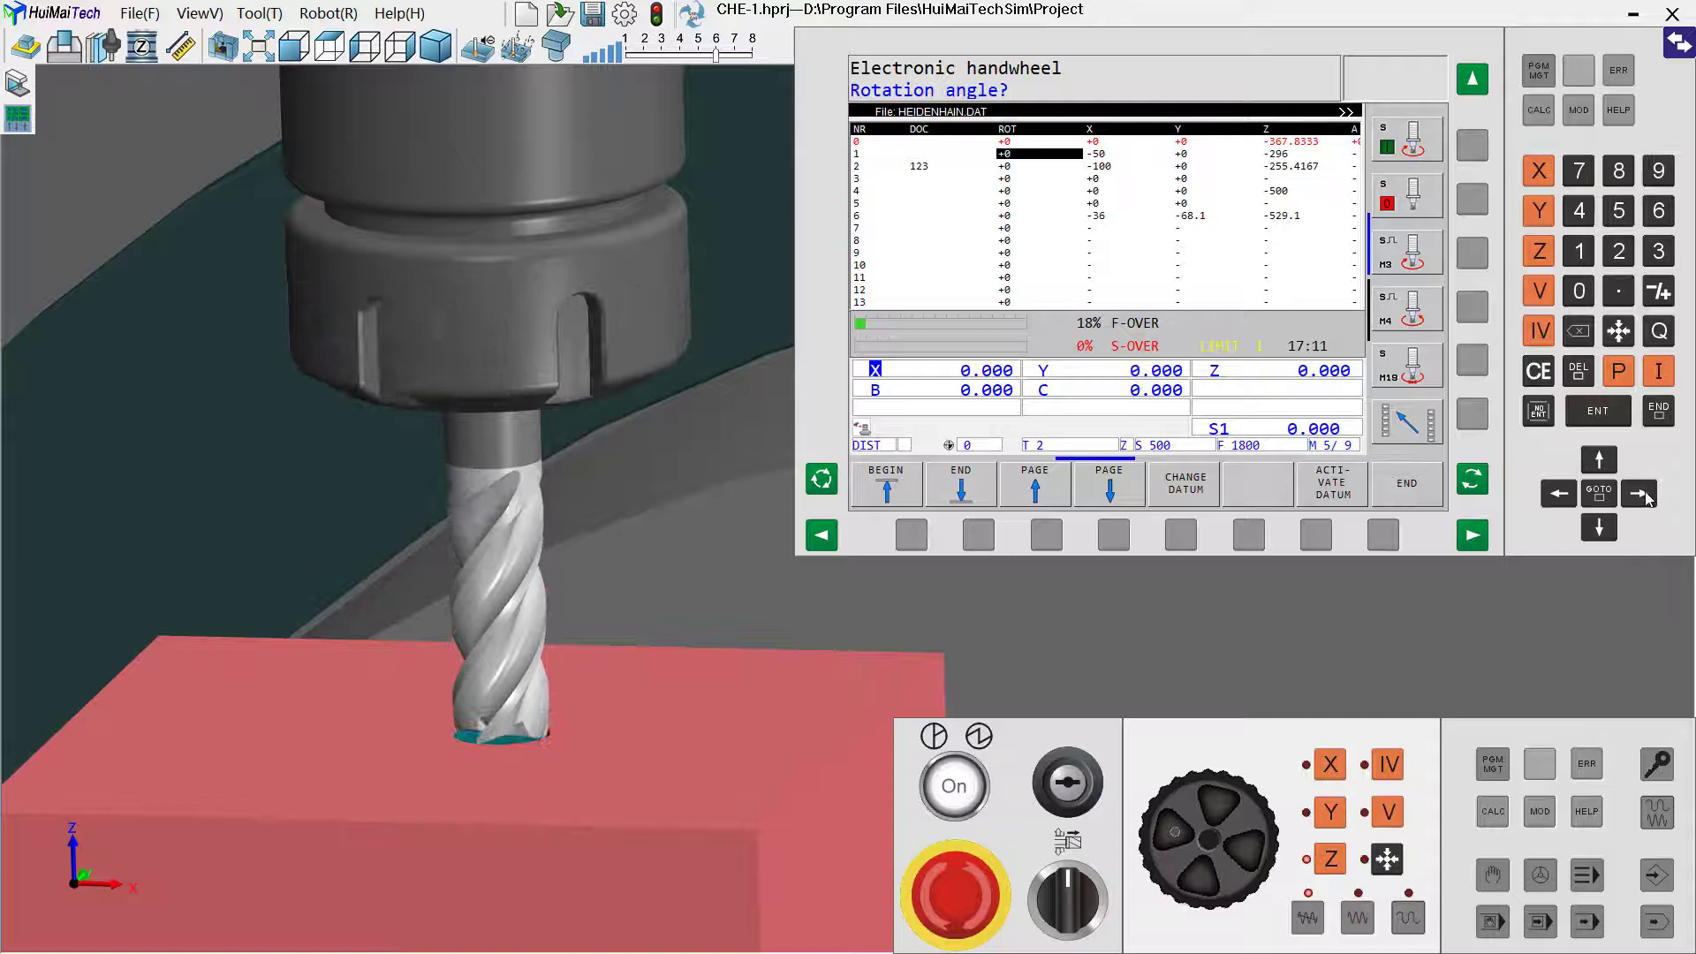
pyautogui.click(1646, 497)
pyautogui.click(1647, 497)
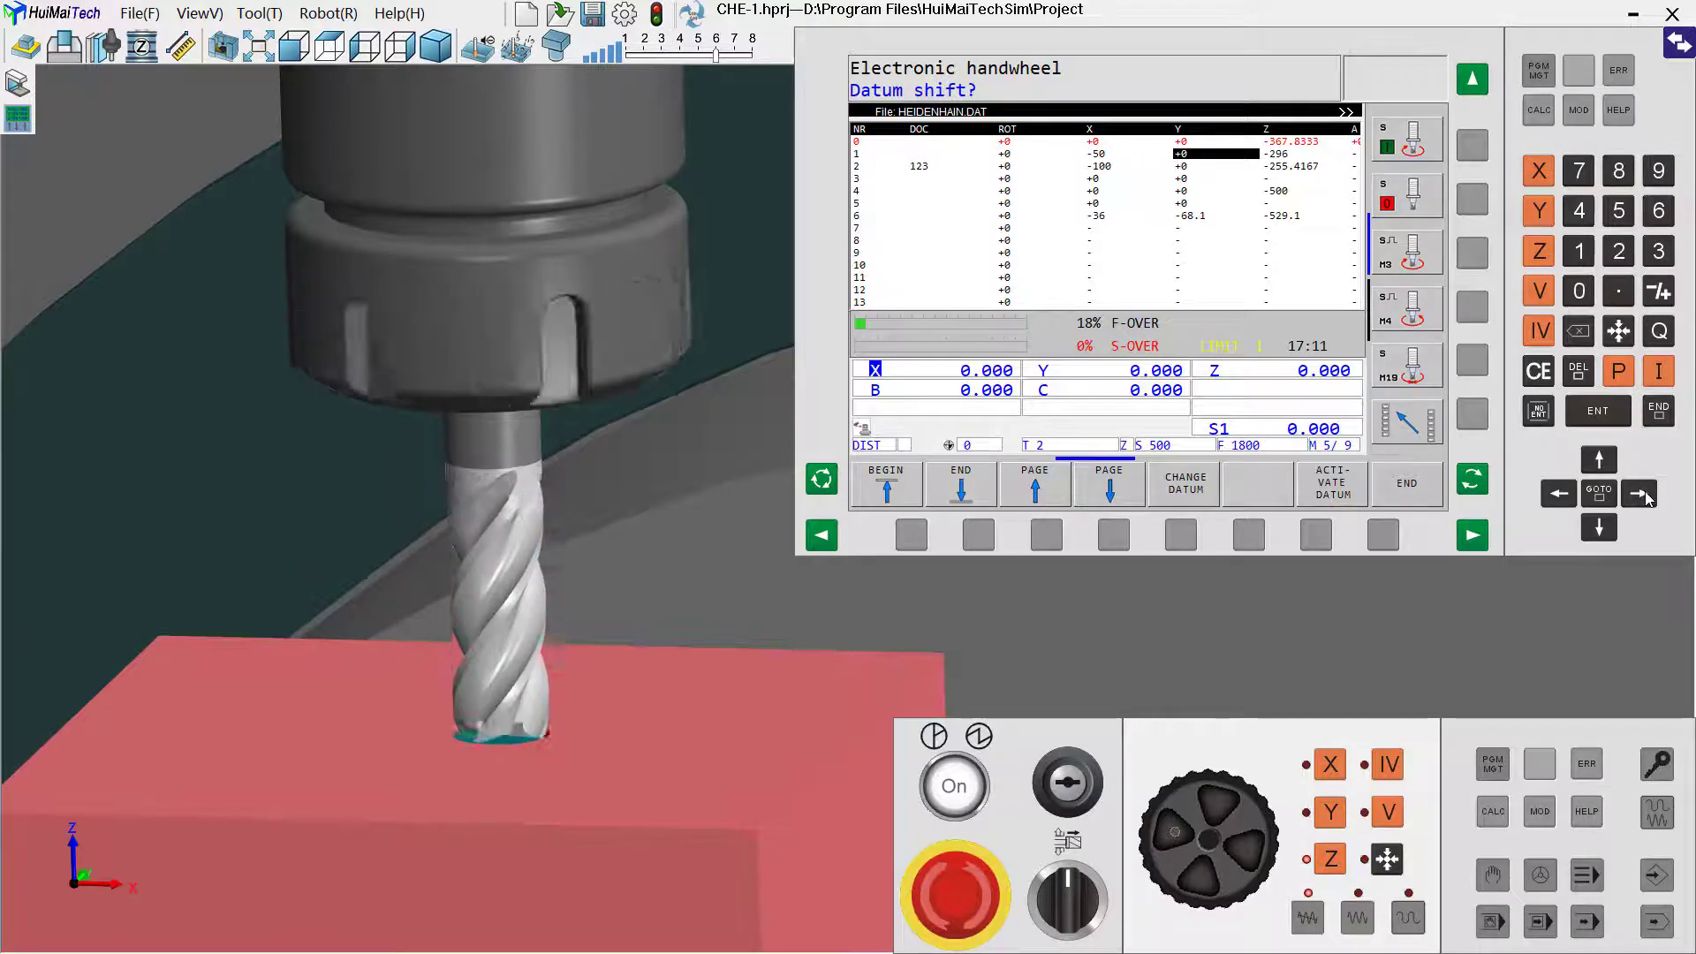
pyautogui.click(1647, 497)
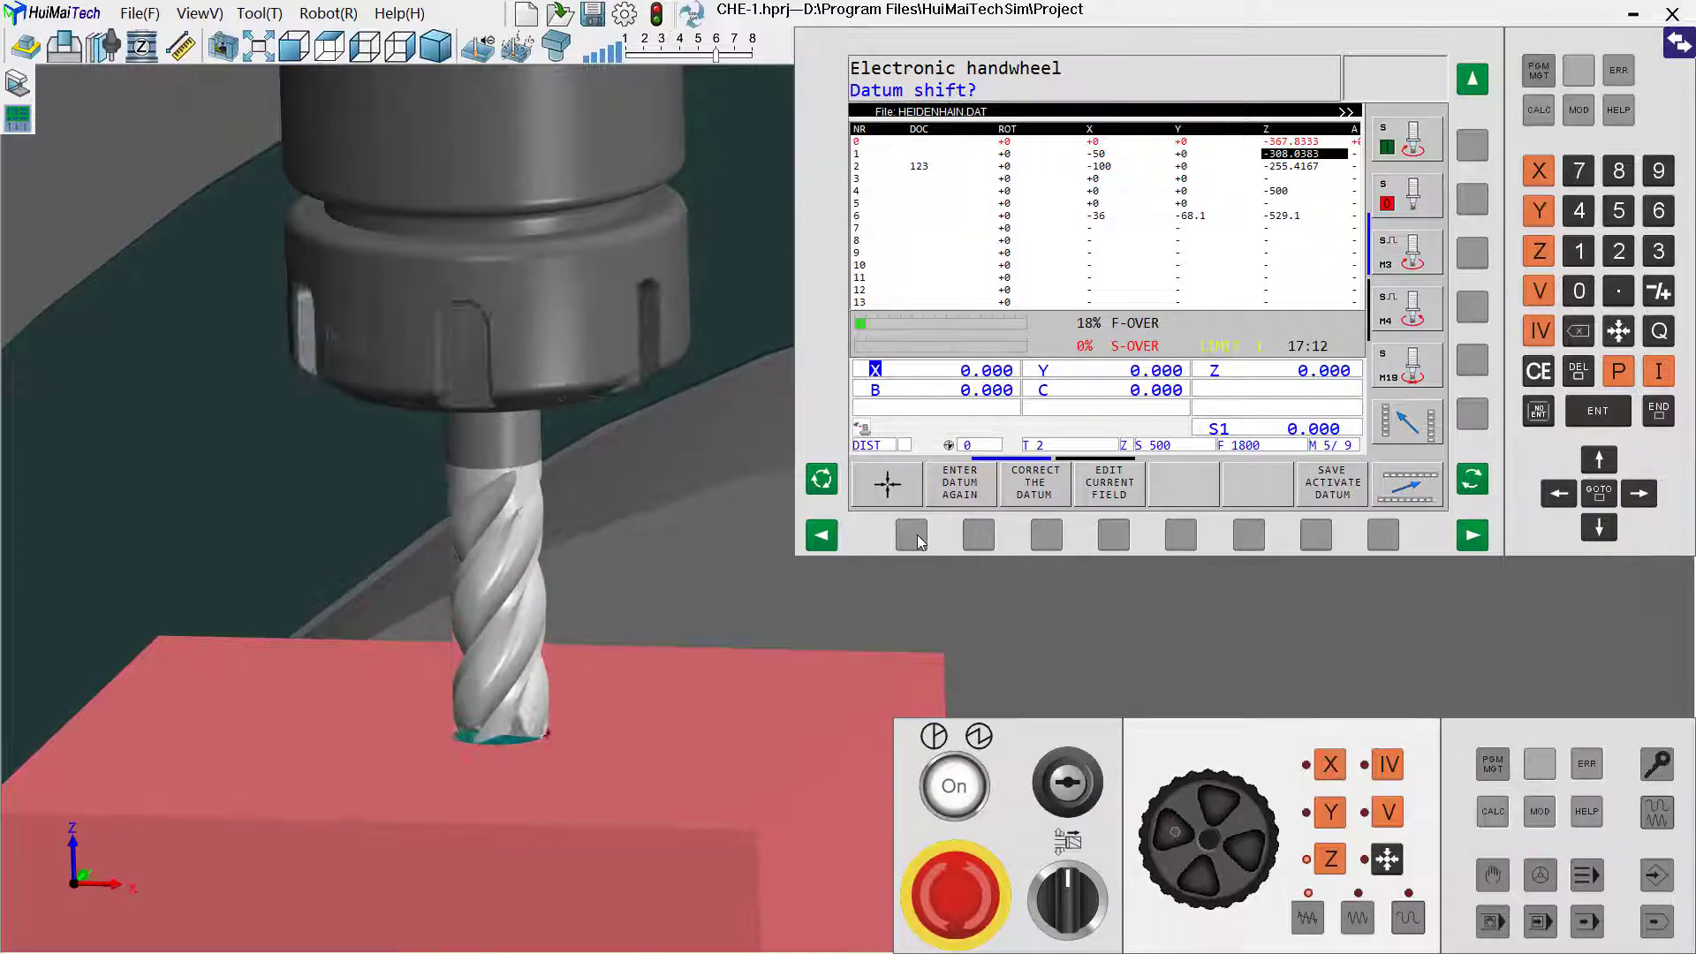
# Switch to manual operation, raise the Z axis to about -26.36 to clear the block, and stop the spindle.
pyautogui.scroll(2, 706, 622)
pyautogui.scroll(-5, 704, 619)
pyautogui.moveTo(704, 619); pyautogui.dragTo(590, 543, button='middle')
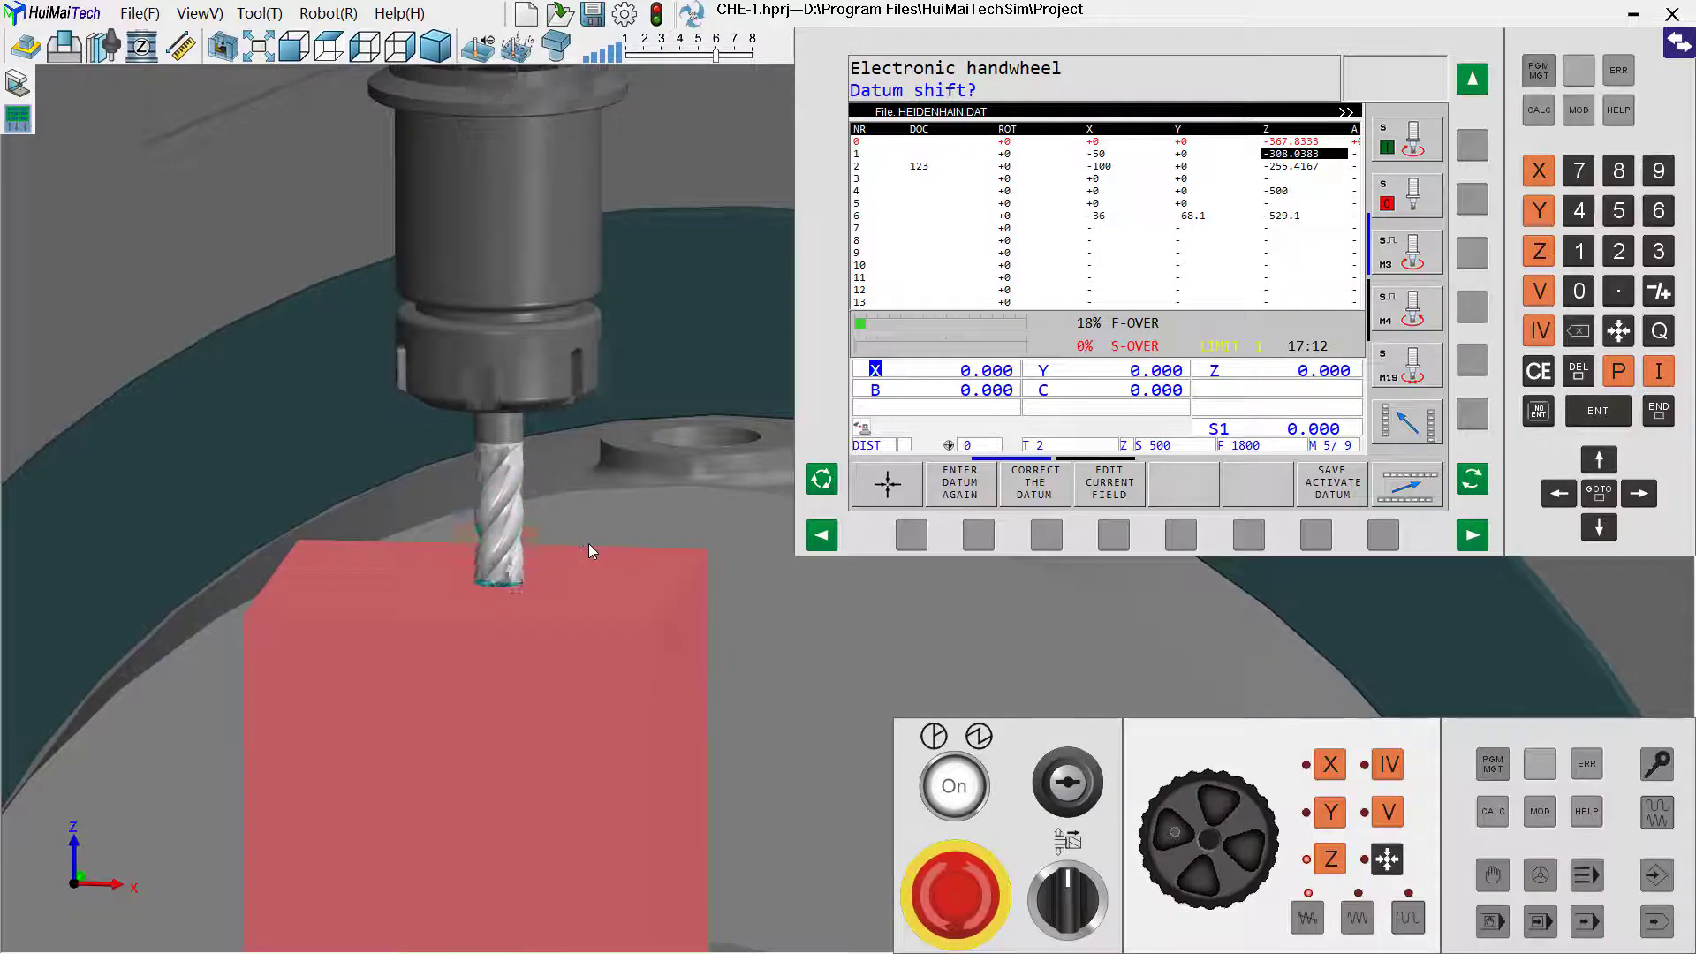
pyautogui.click(1491, 874)
pyautogui.click(1361, 768)
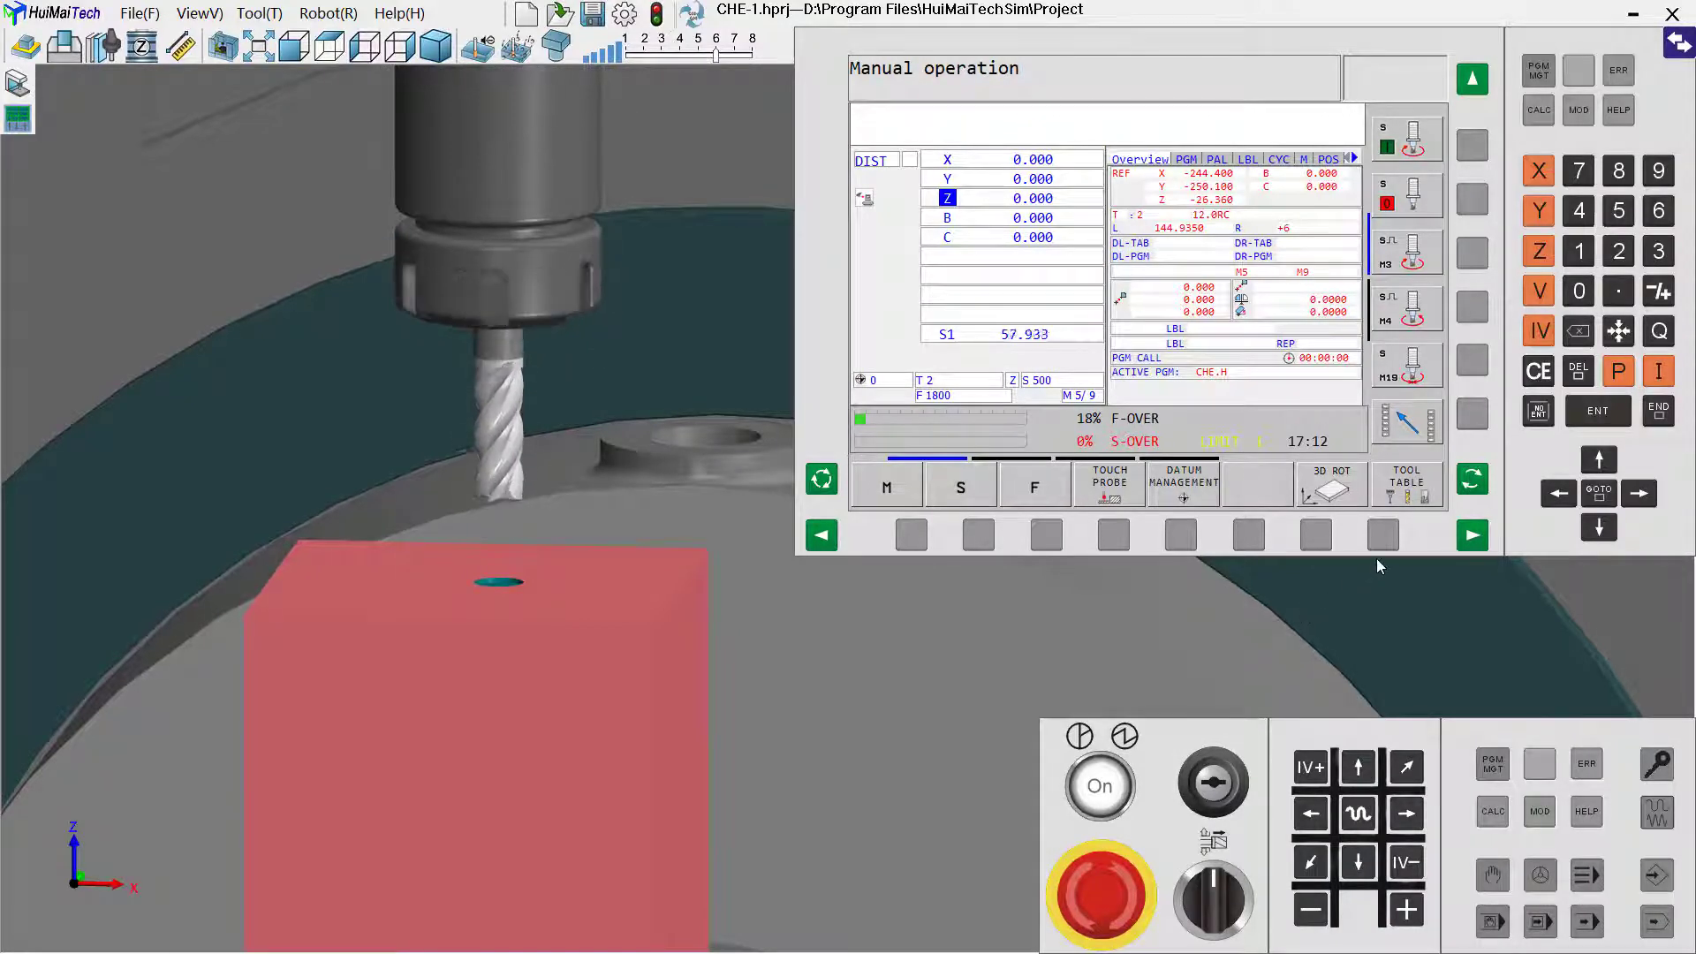
pyautogui.scroll(2, 652, 627)
pyautogui.scroll(-4, 652, 627)
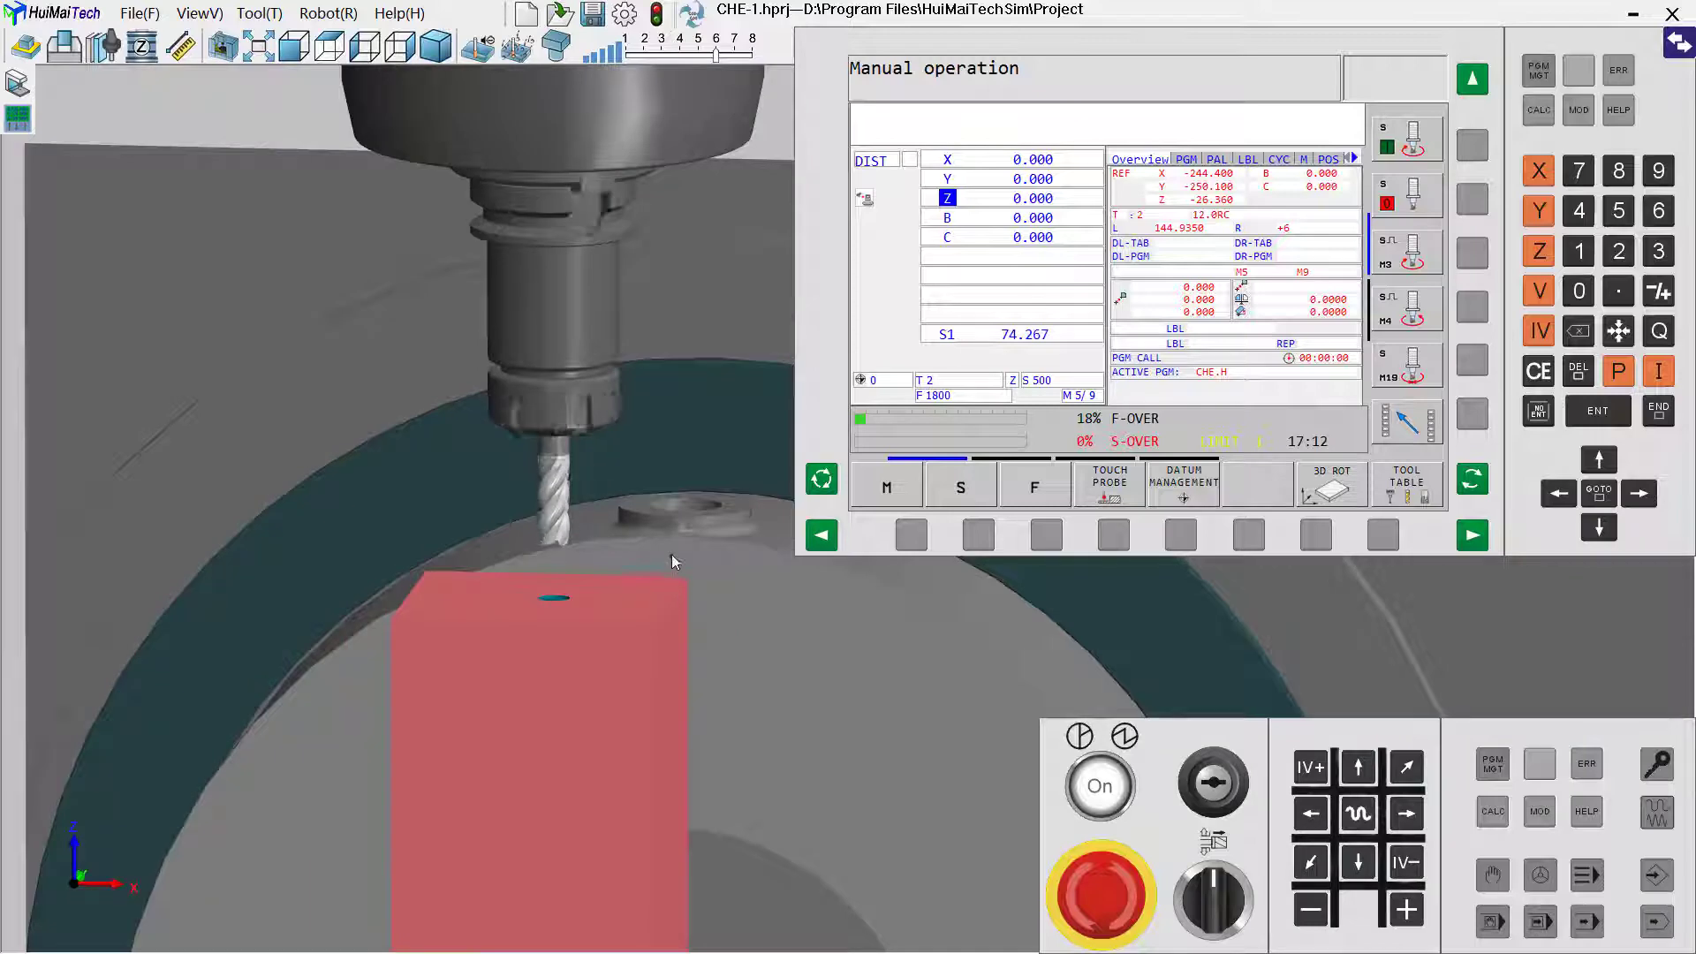
pyautogui.moveTo(672, 554); pyautogui.dragTo(654, 500, button='middle')
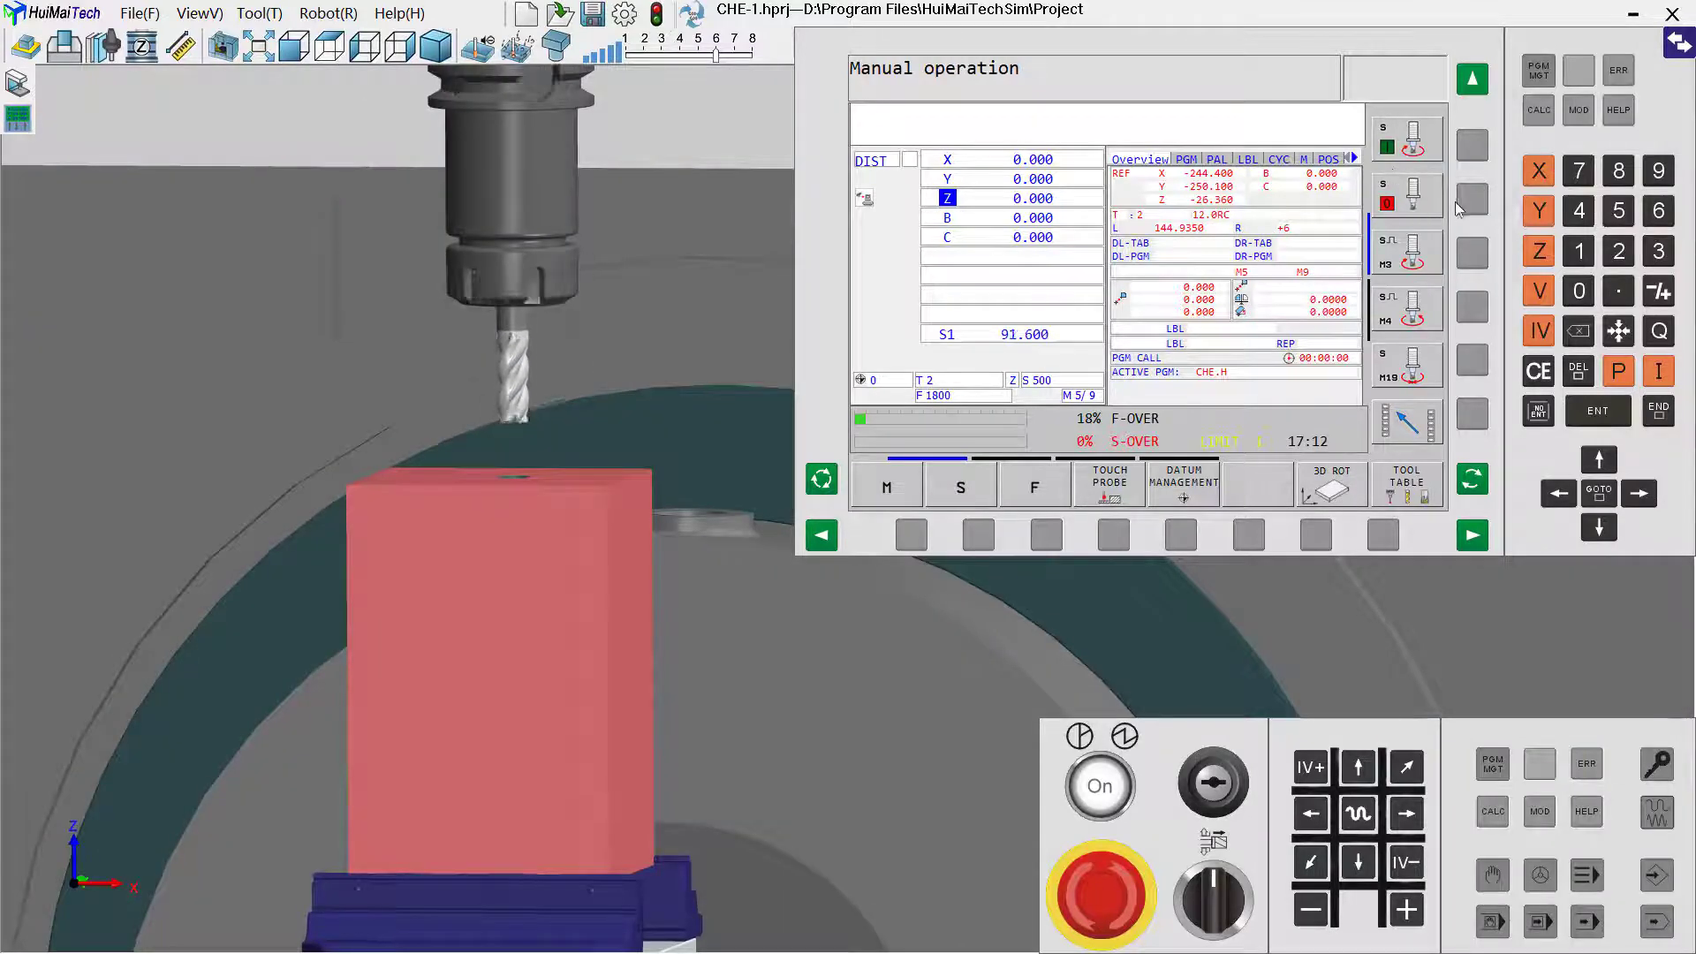
# Examine the retracted tool, the block and the vice on the rotary table from the front and from an angled view.
pyautogui.scroll(3, 542, 473)
pyautogui.scroll(-5, 543, 473)
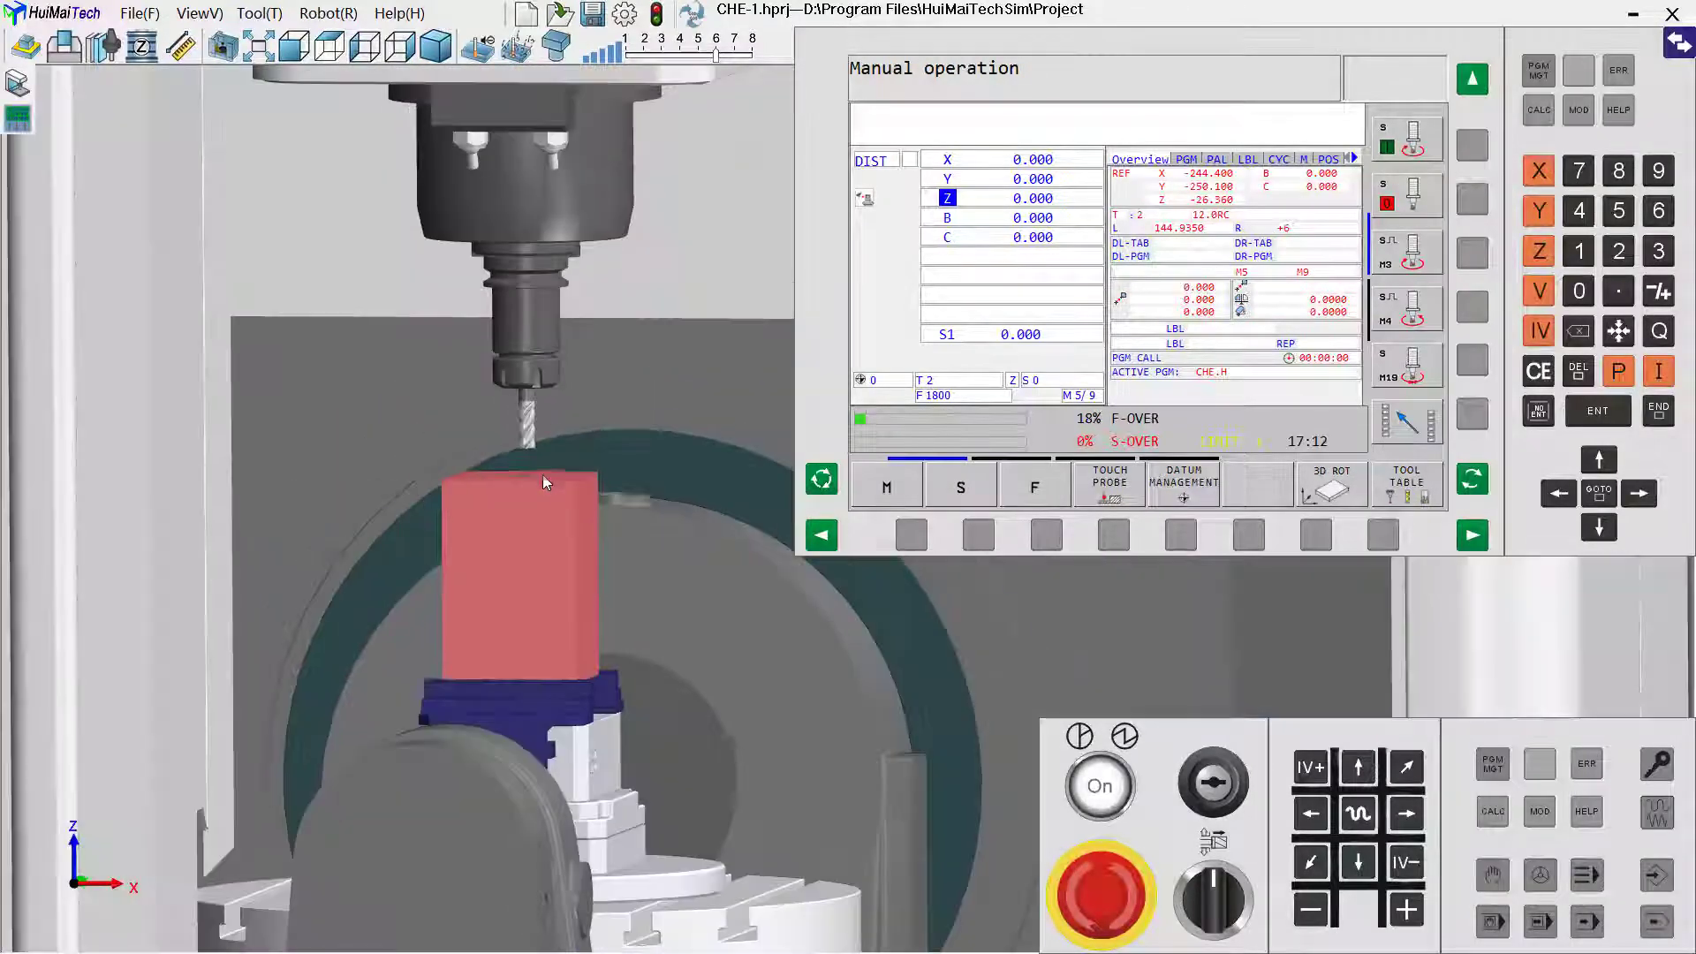
pyautogui.moveTo(542, 474); pyautogui.dragTo(500, 532, button='middle')
pyautogui.scroll(3, 507, 592)
pyautogui.scroll(-5, 507, 592)
pyautogui.moveTo(522, 536); pyautogui.dragTo(547, 514)
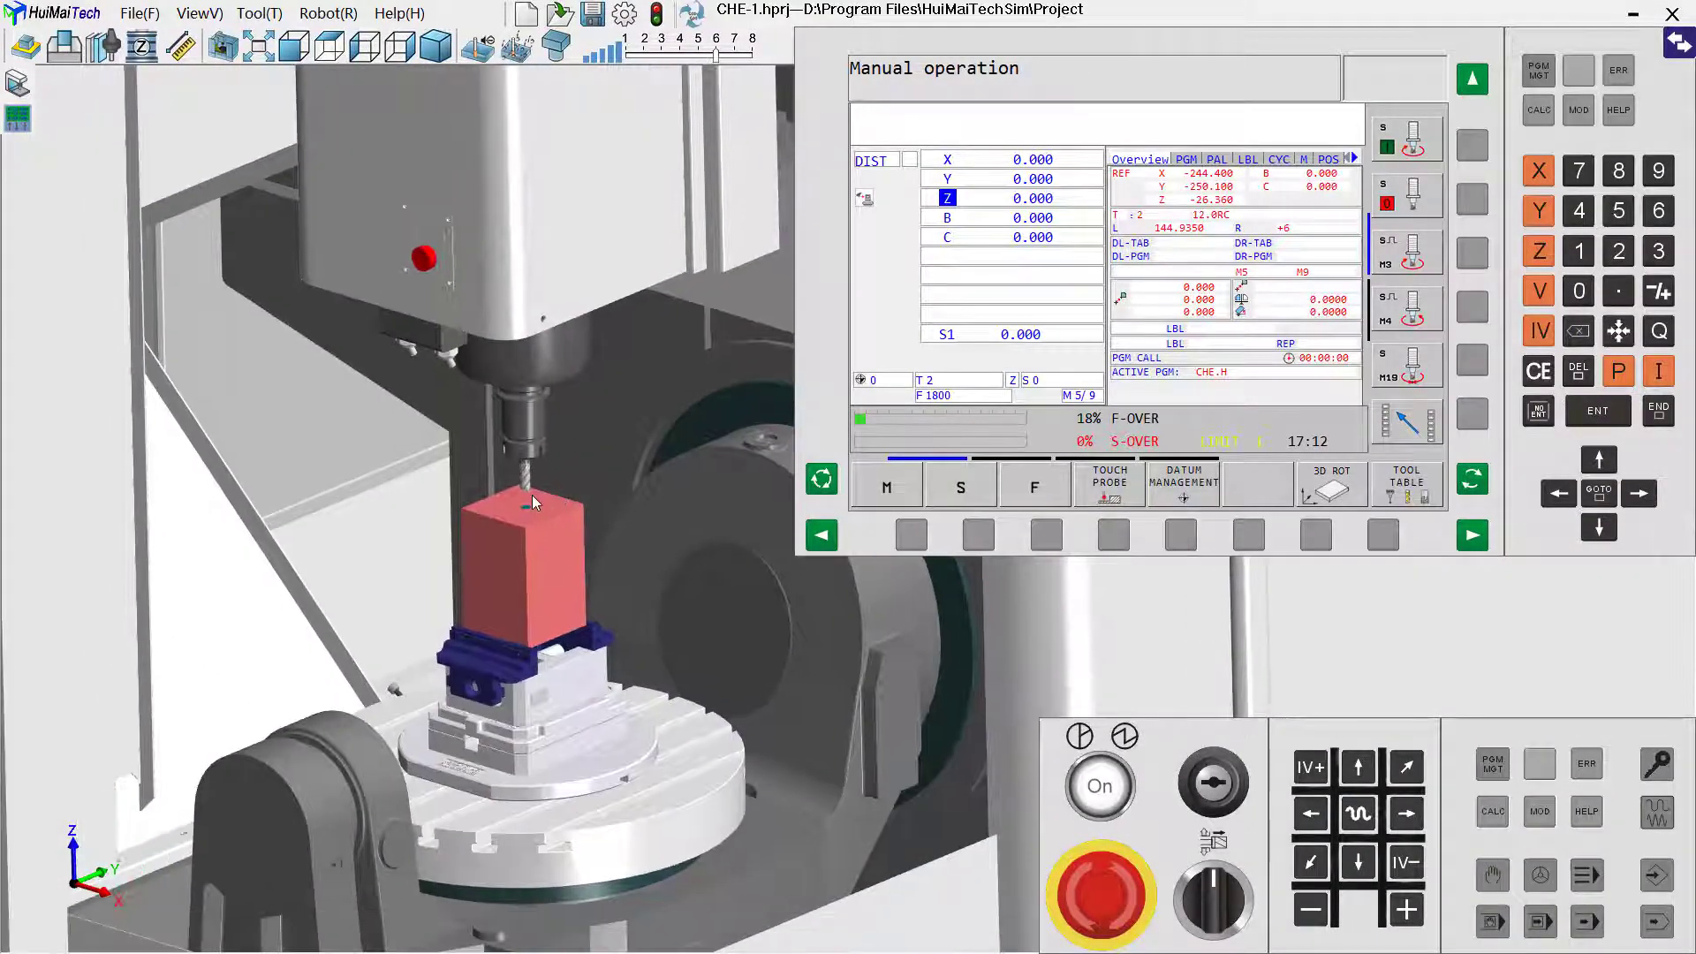
pyautogui.scroll(-3, 532, 494)
pyautogui.scroll(5, 532, 495)
pyautogui.scroll(-3, 531, 495)
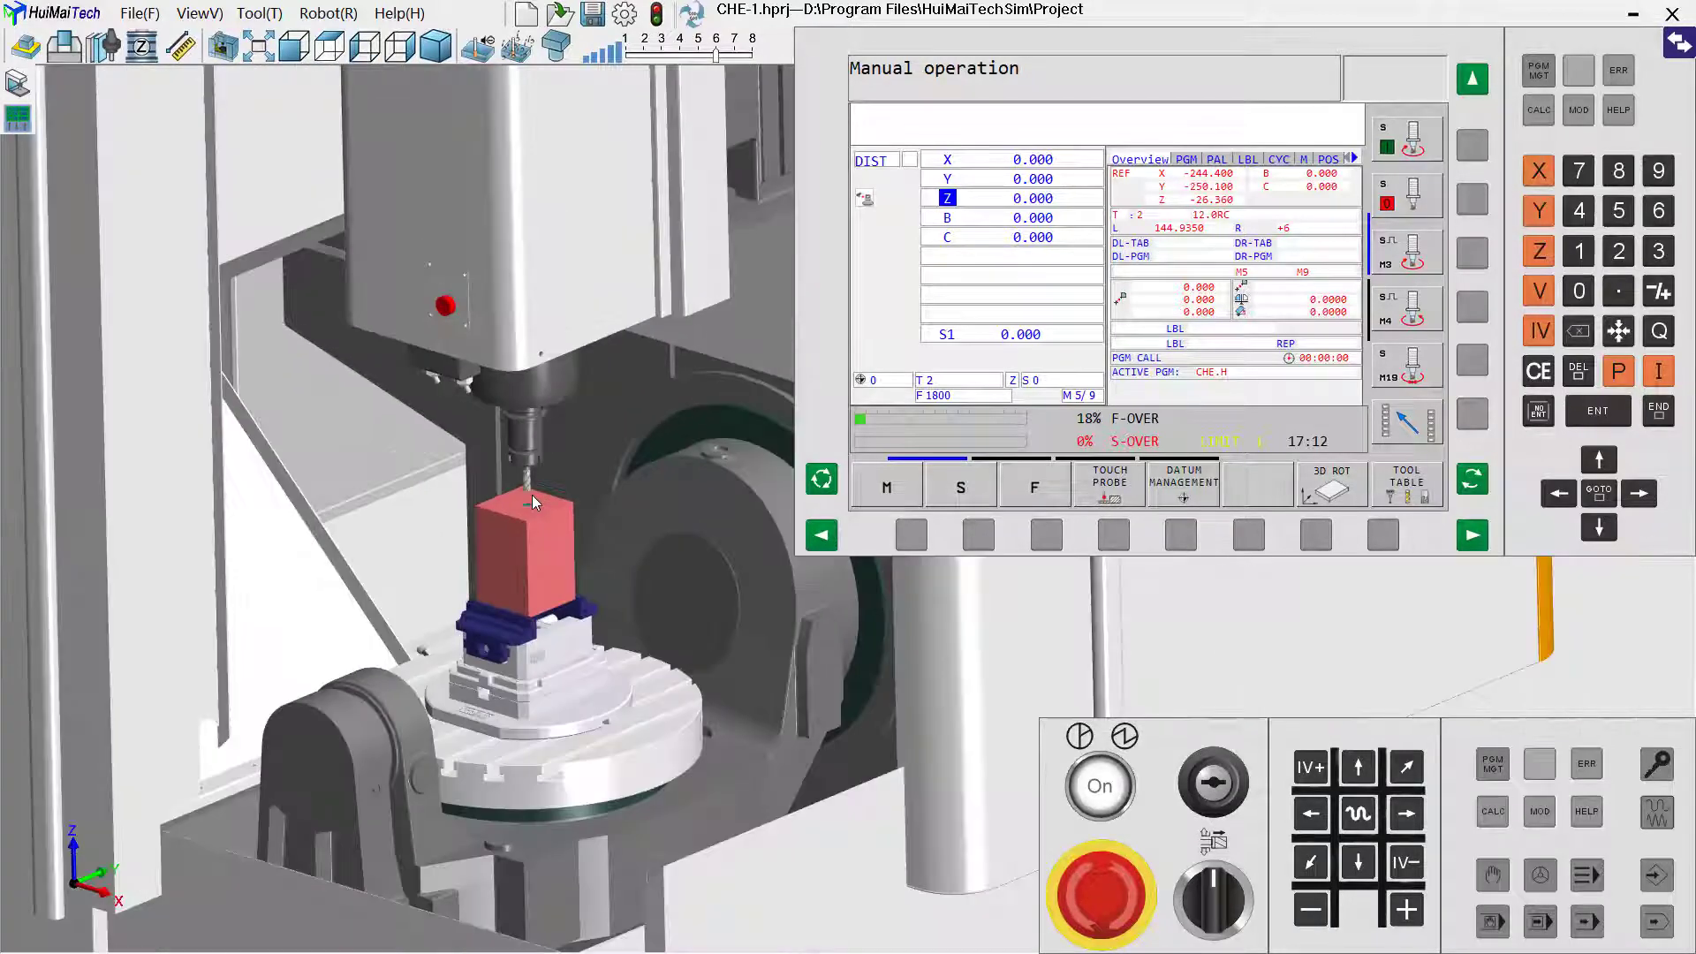
pyautogui.moveTo(537, 513); pyautogui.dragTo(539, 521, button='middle')
pyautogui.scroll(1, 539, 521)
pyautogui.scroll(-1, 538, 521)
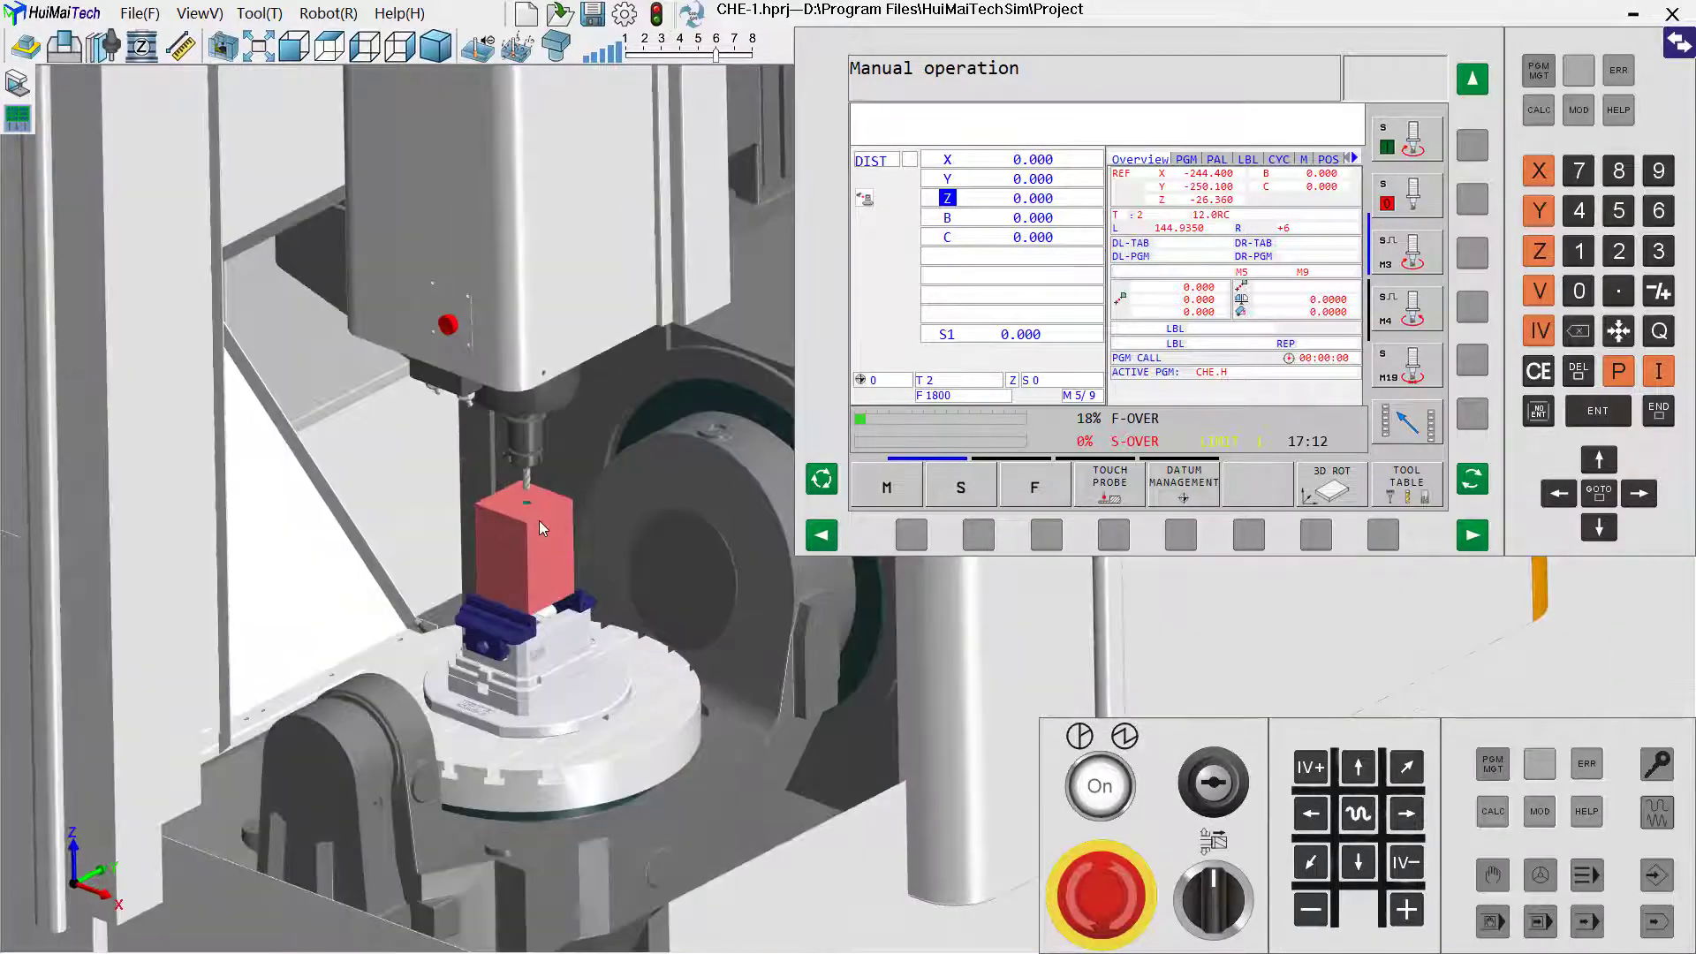